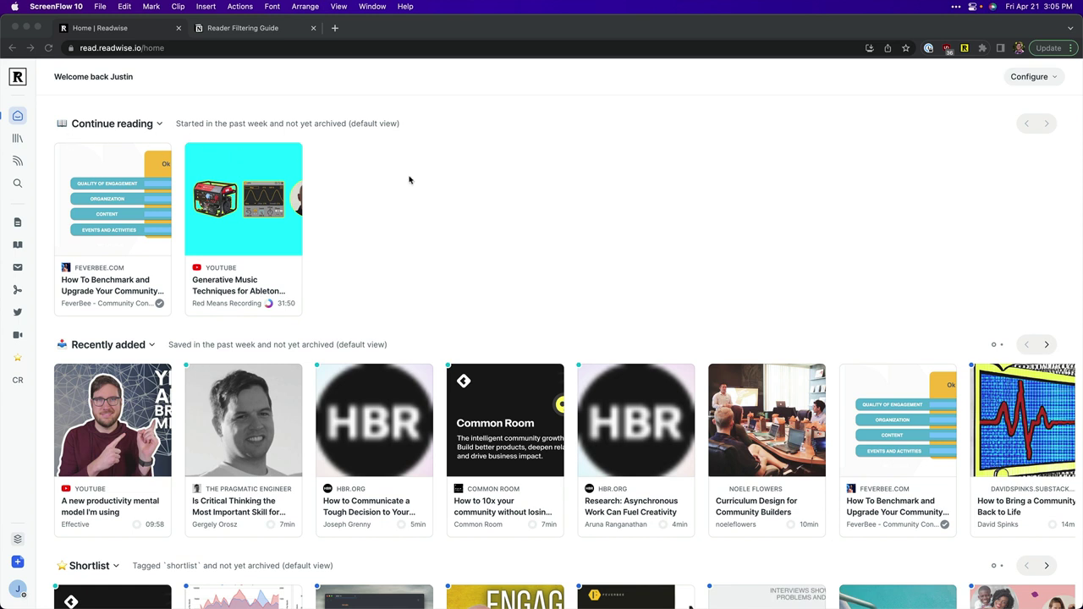
Scroll down the Reader Filtering Guide to its binary and numerical parameter lists.
scroll(410, 177, down, 1)
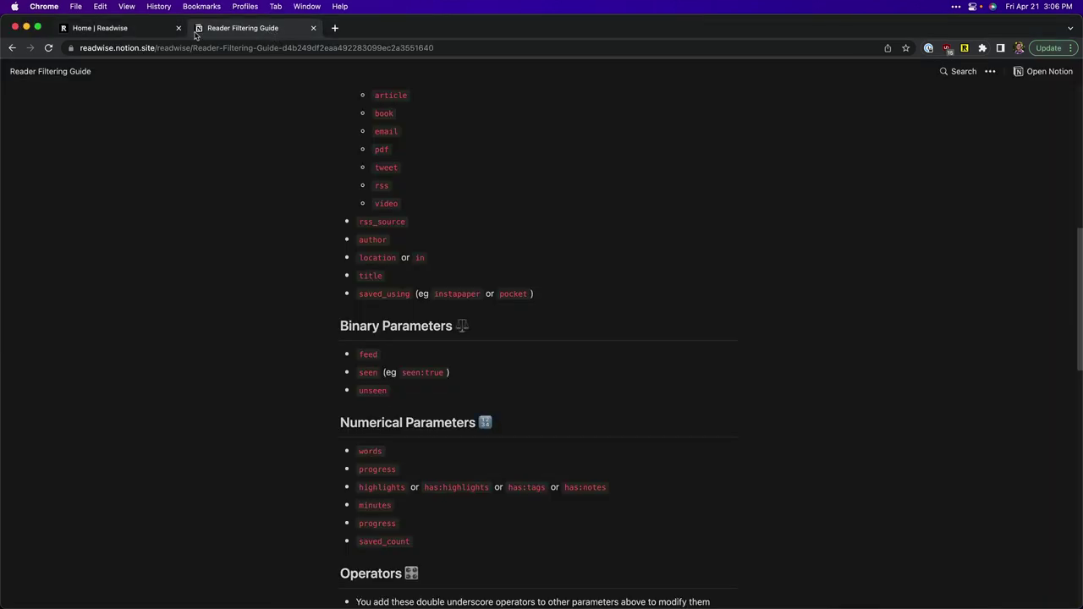
Read the Notion guide from the top through Operators and Examples, then return to Readwise Home.
click(156, 30)
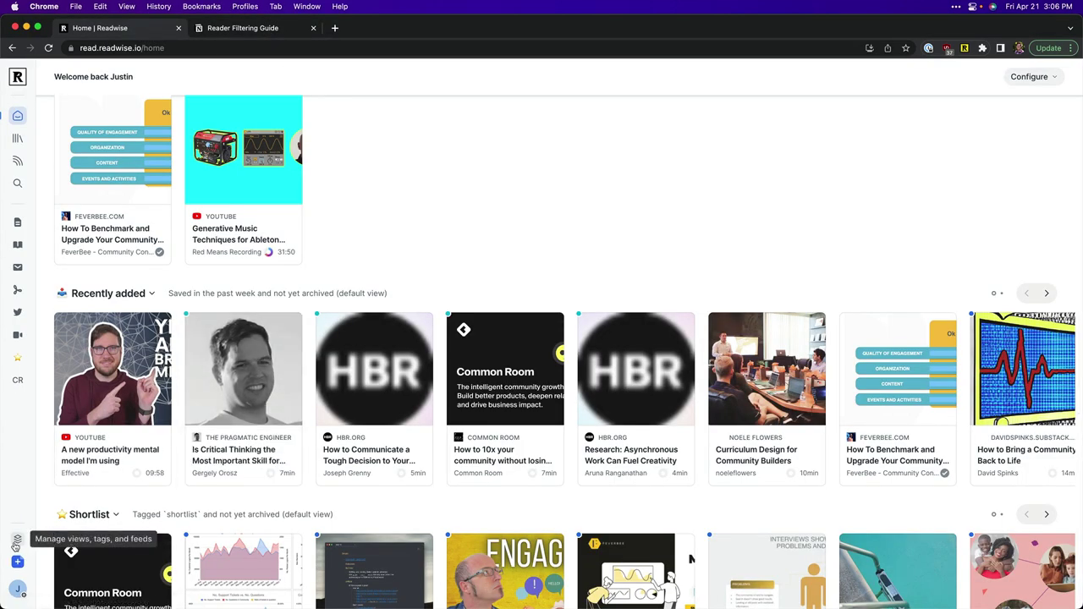
click(269, 36)
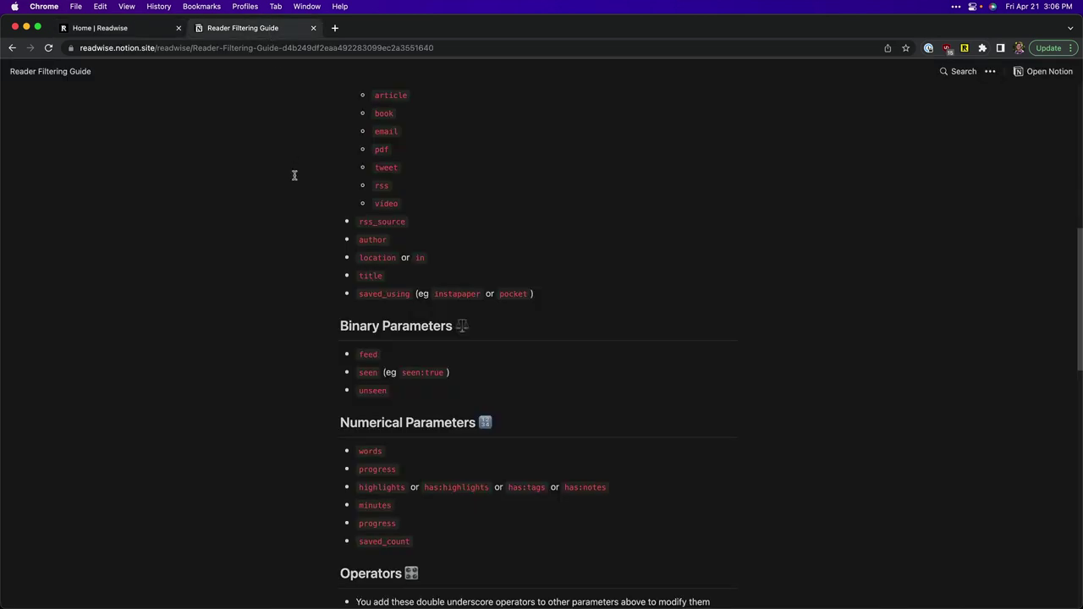
scroll(317, 256, up, 5)
scroll(318, 258, down, 3)
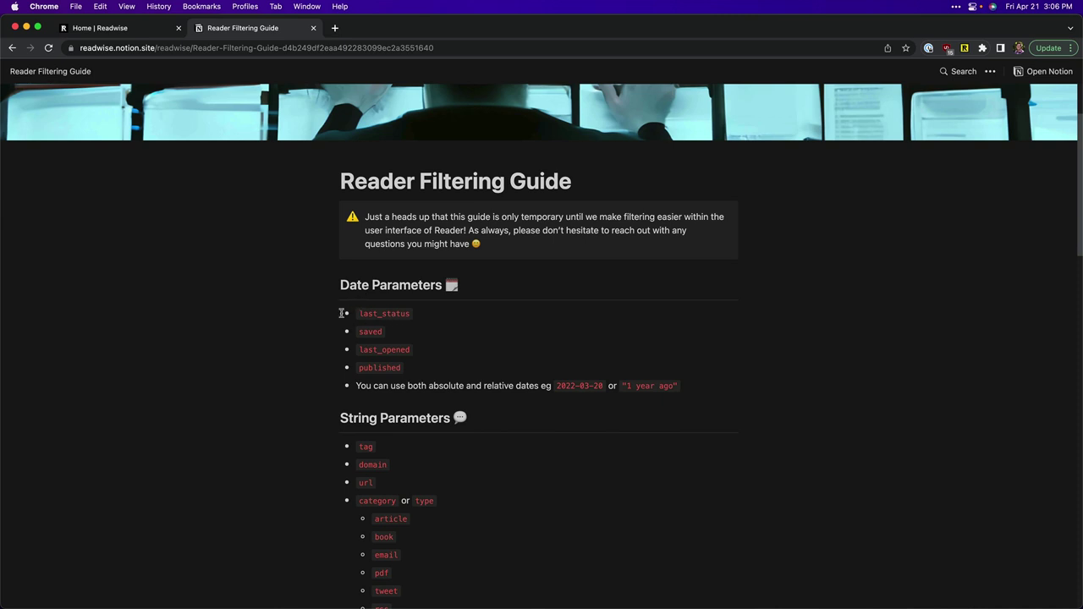
scroll(349, 321, down, 8)
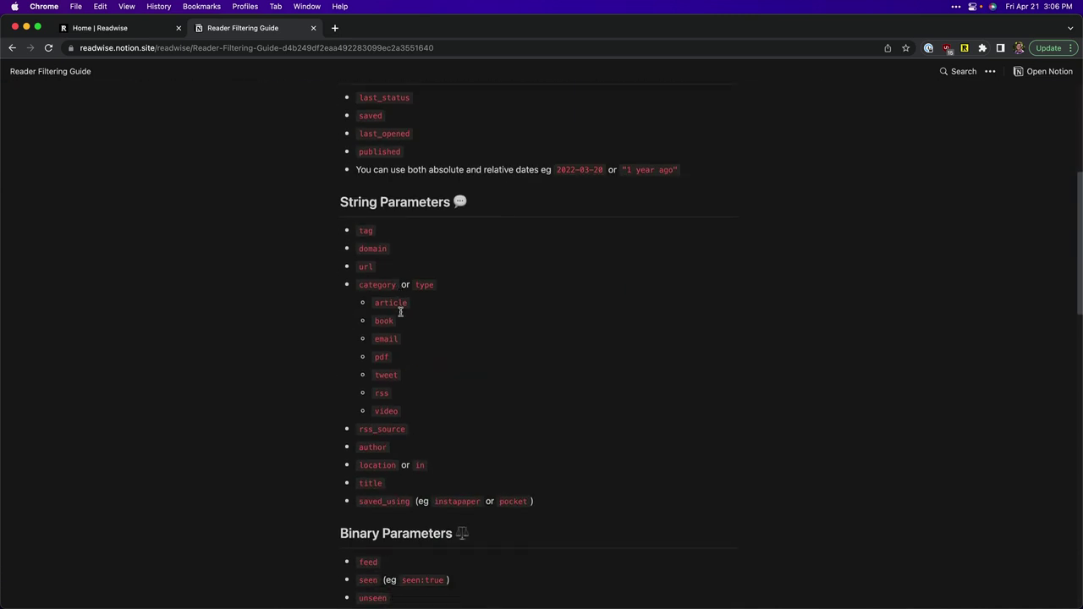
scroll(400, 307, down, 5)
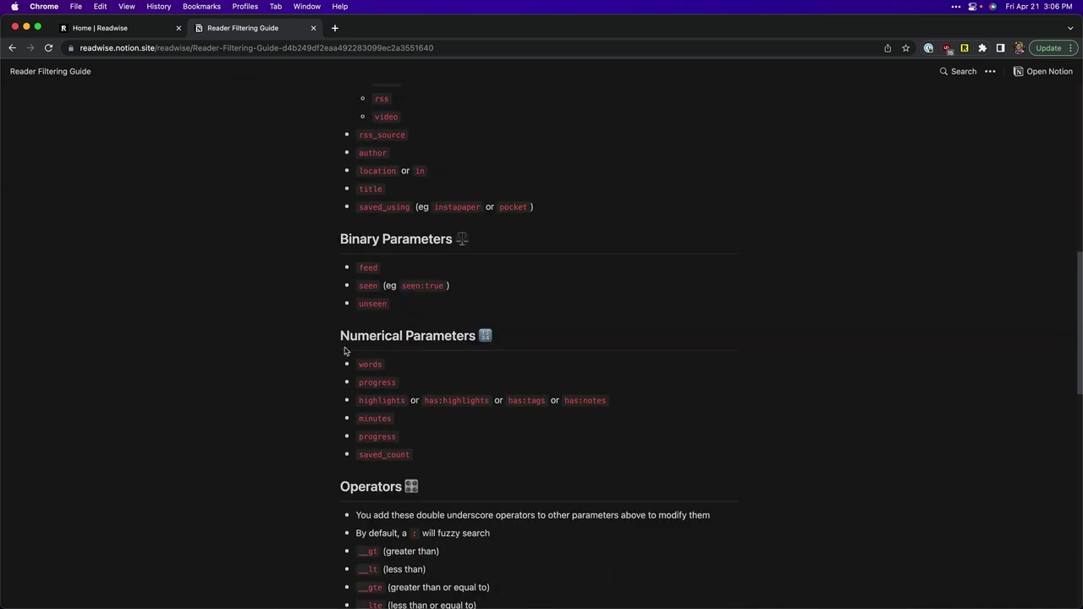
scroll(378, 346, down, 3)
scroll(321, 382, down, 4)
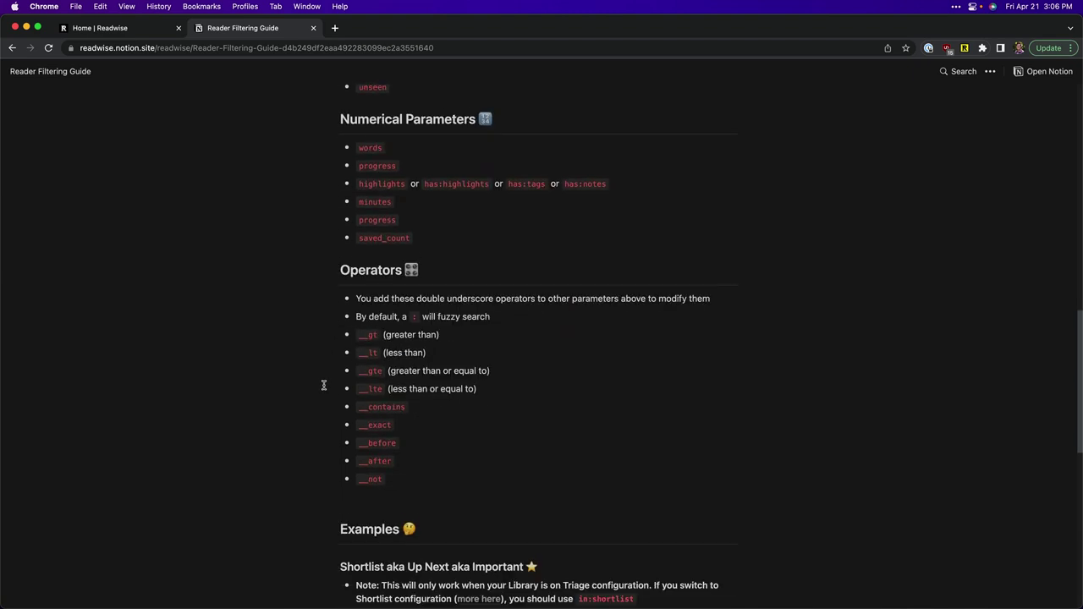
scroll(323, 384, down, 7)
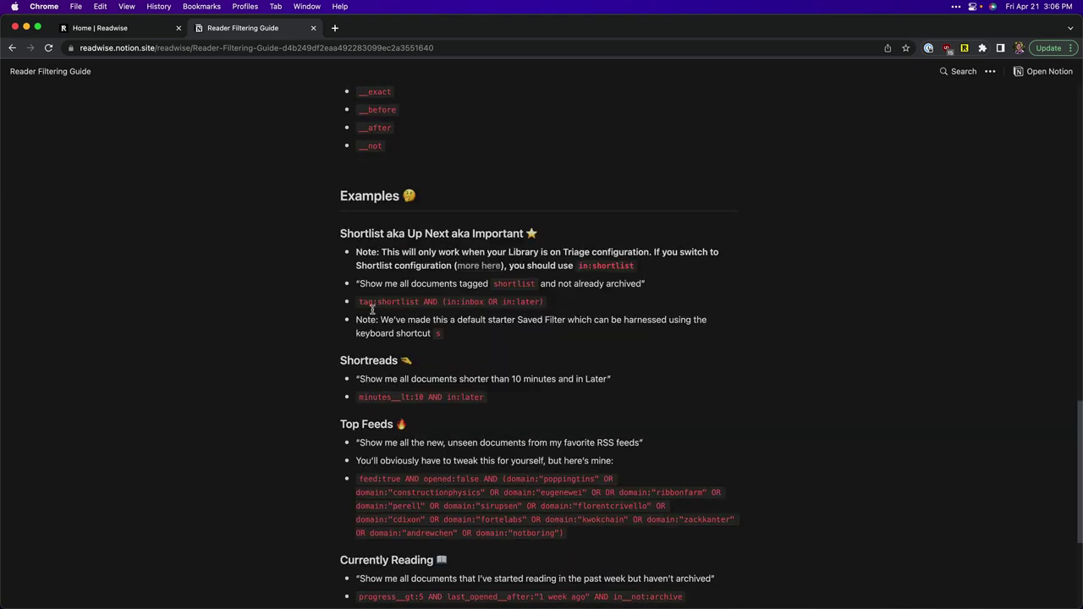
click(132, 32)
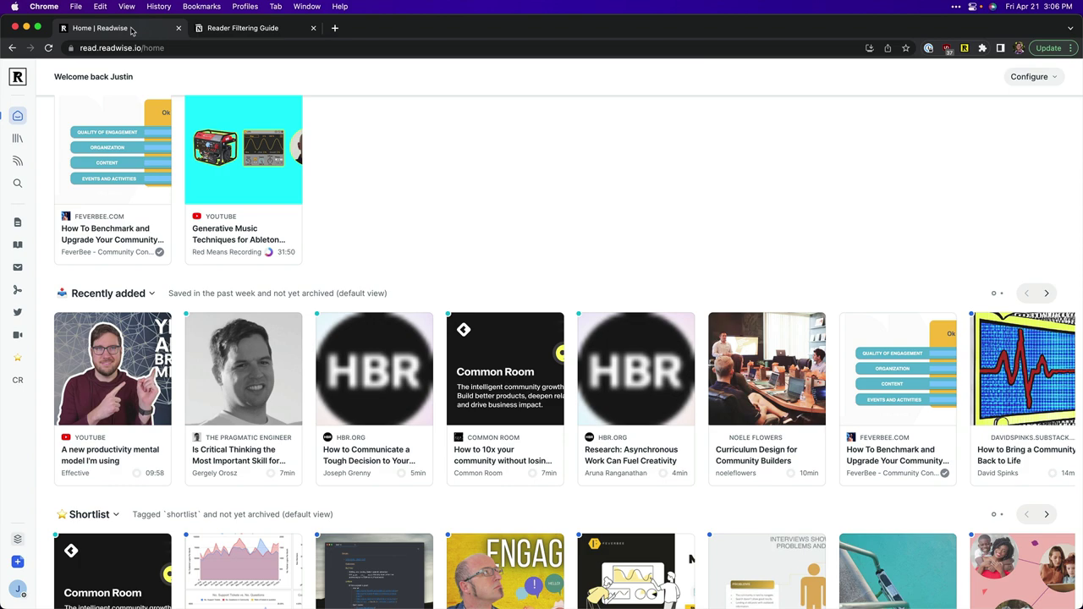
Go from the Home page to Manage filtered views, listing all 16 saved views.
scroll(354, 209, down, 5)
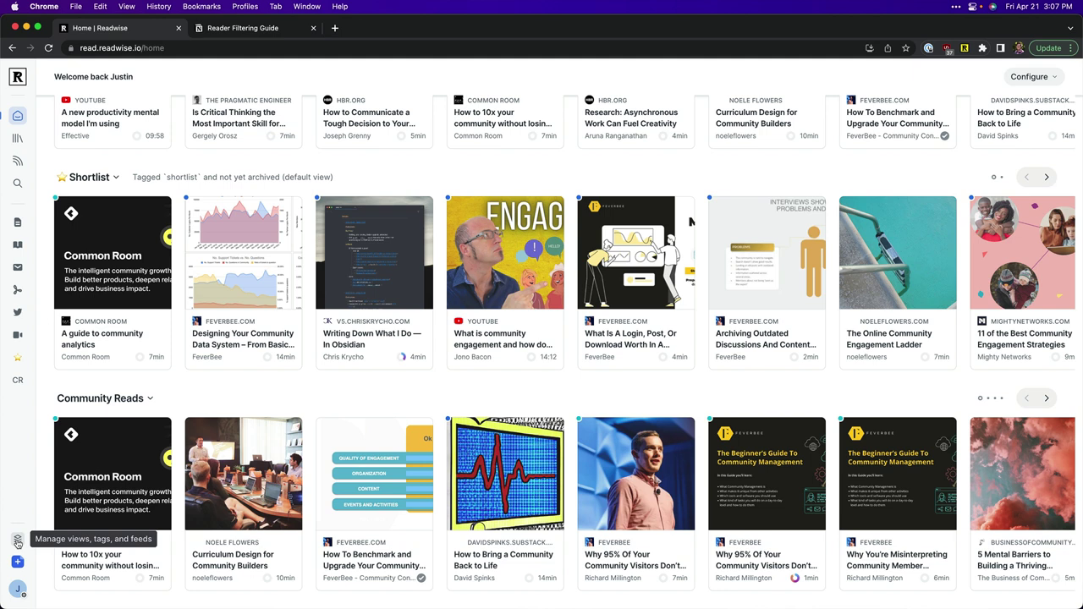
click(18, 541)
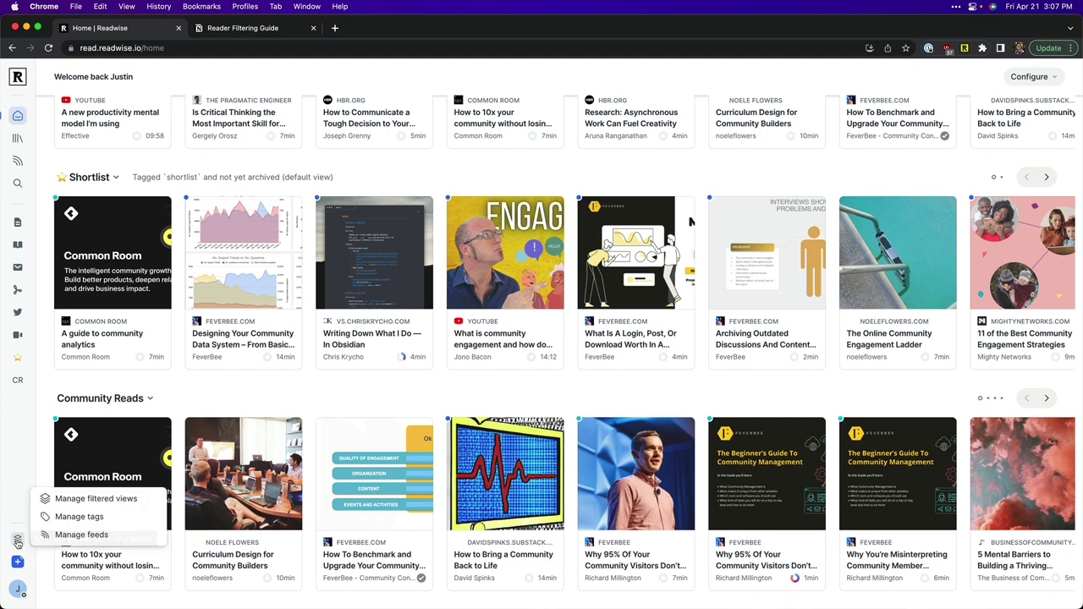
click(117, 501)
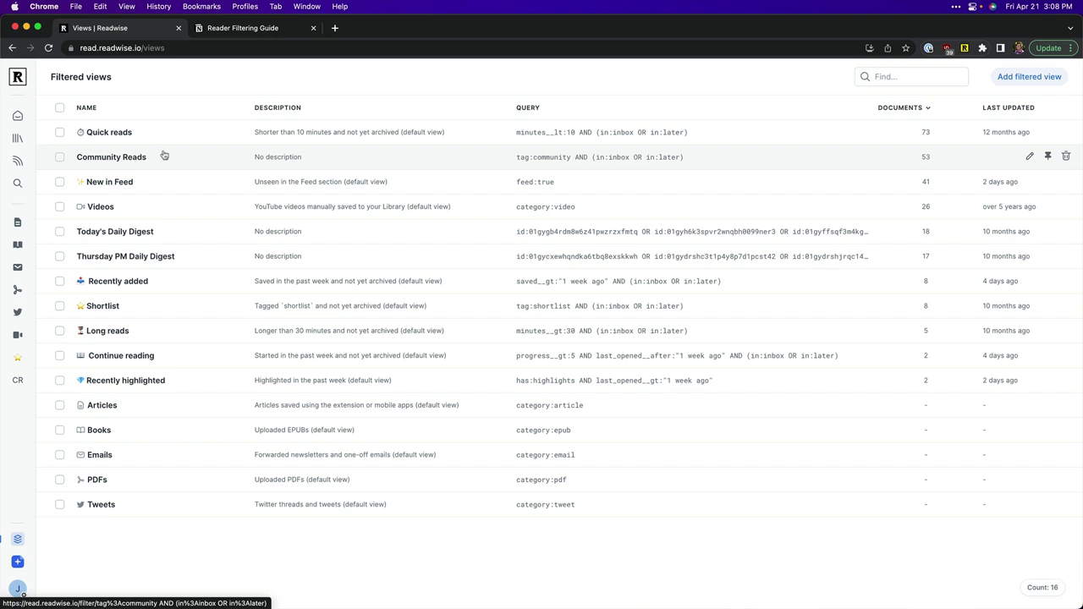
Start a new filtered view with the query tag:productivity.
click(1030, 79)
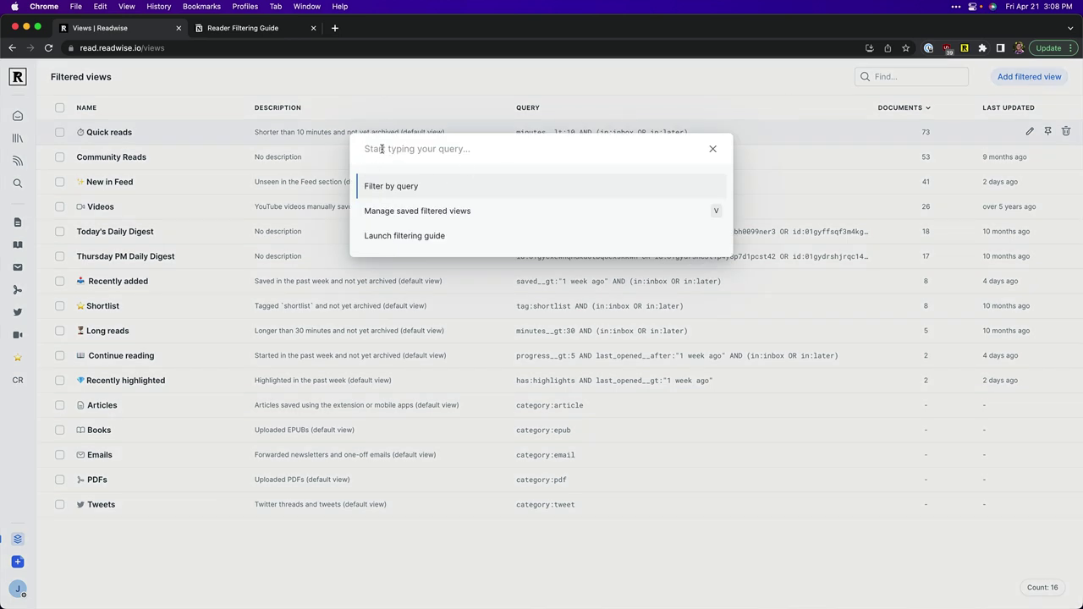
text(tag:productivity)
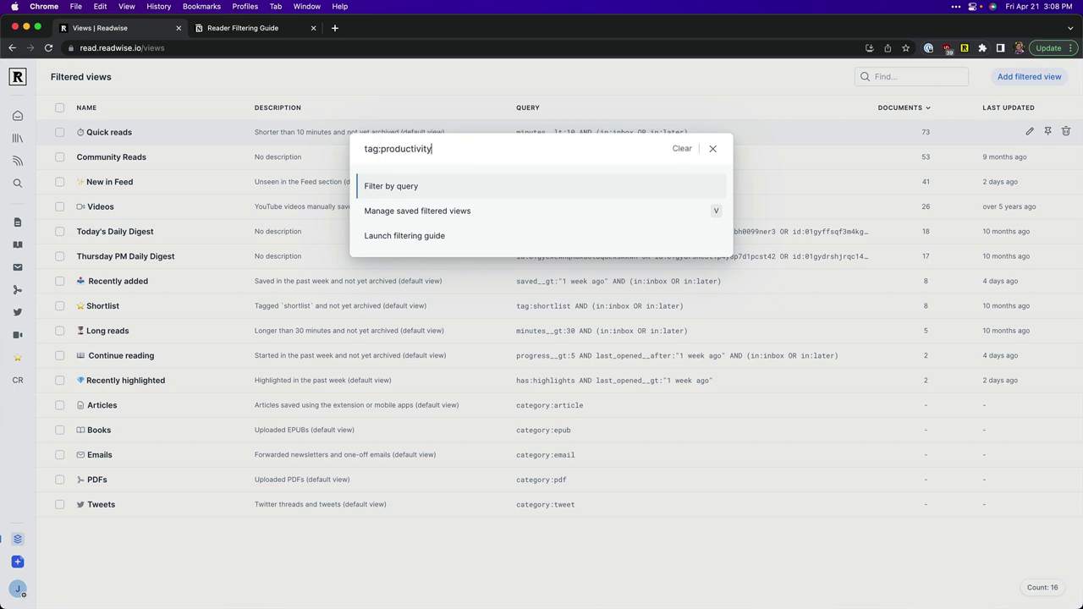
key(Return)
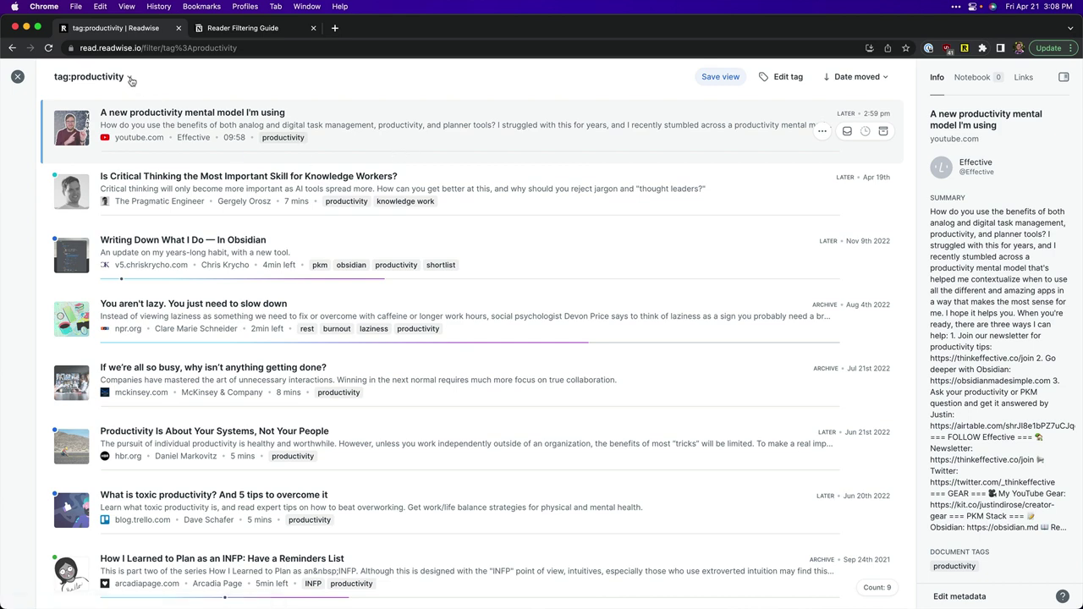
Extend the query to tag:productivity AND (in:inbox OR in:later), leaving five documents.
click(131, 78)
click(75, 100)
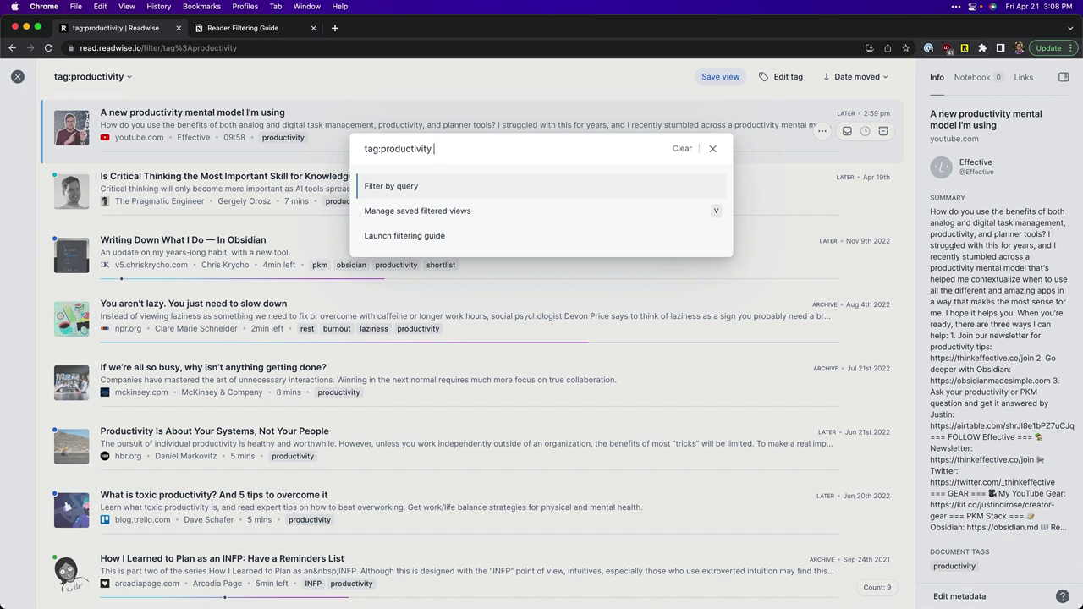
text(AND (in:inbox)
key(Return)
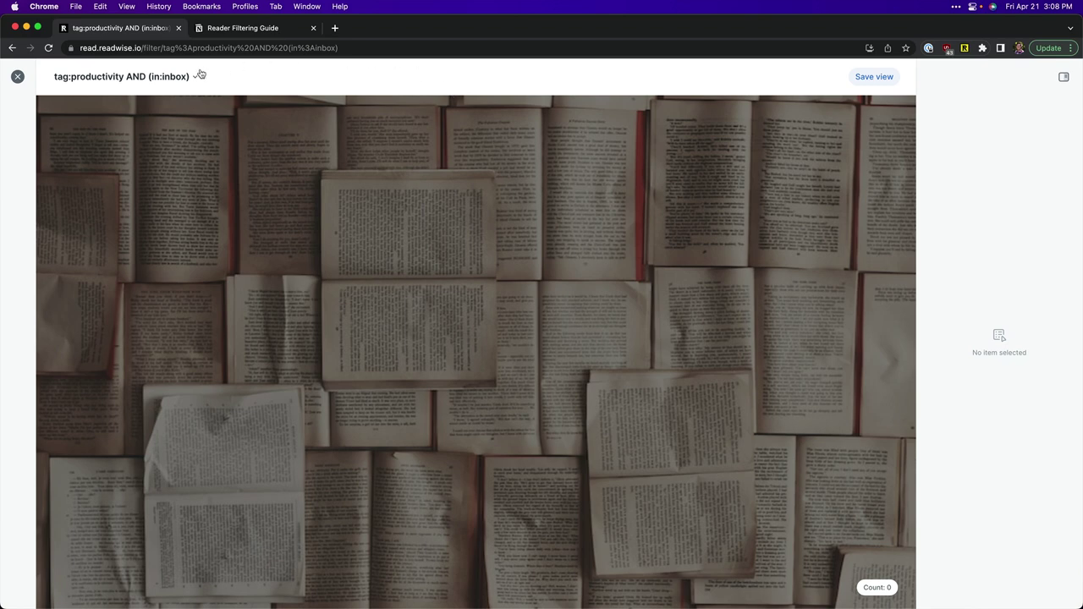
click(194, 77)
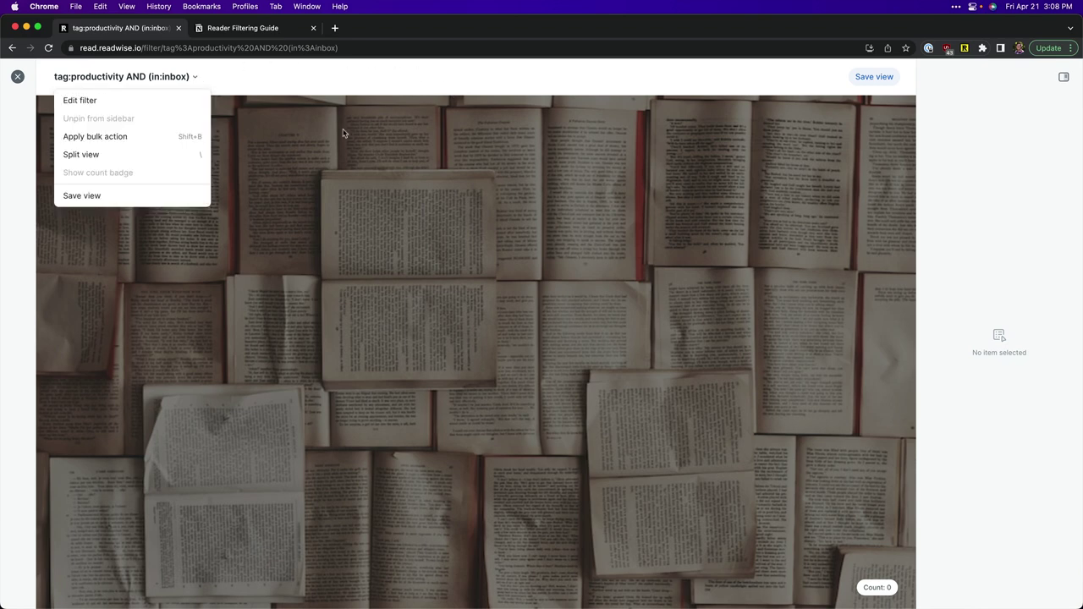
click(76, 101)
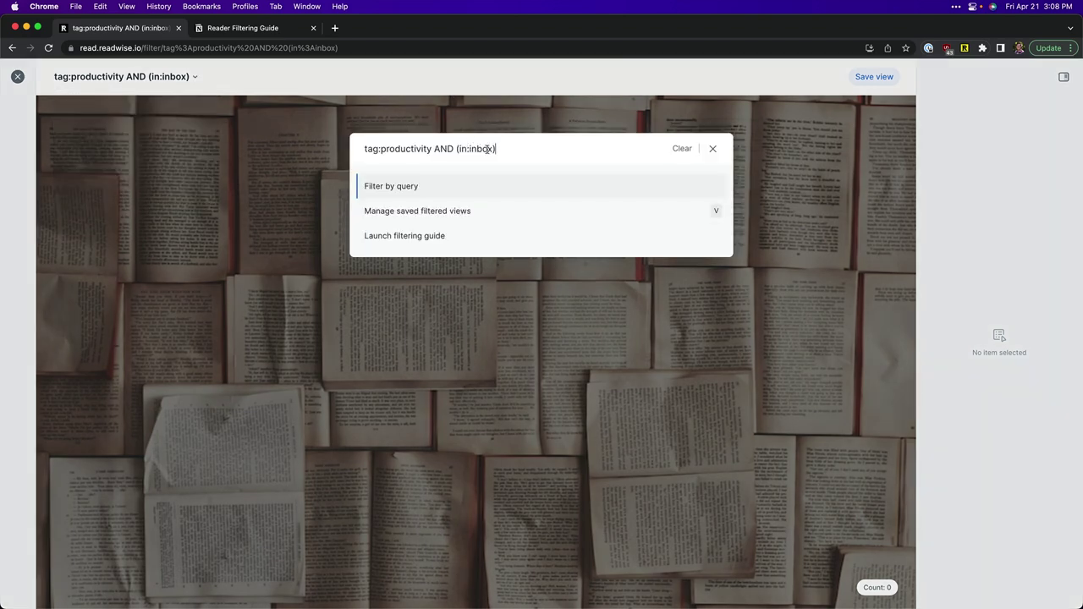
text(OR in:later)
key(Return)
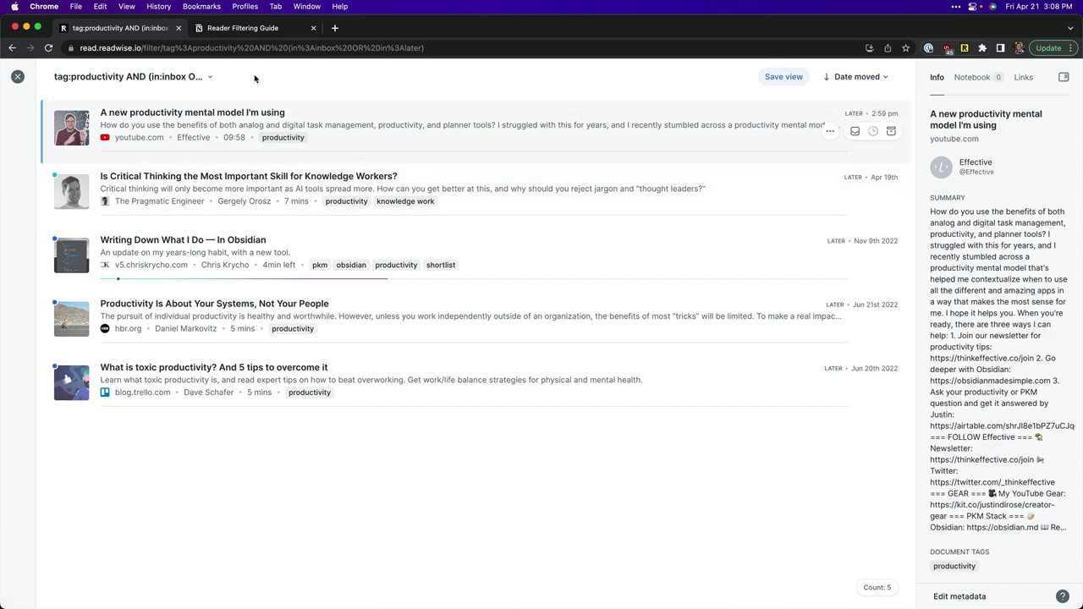
click(211, 78)
click(141, 101)
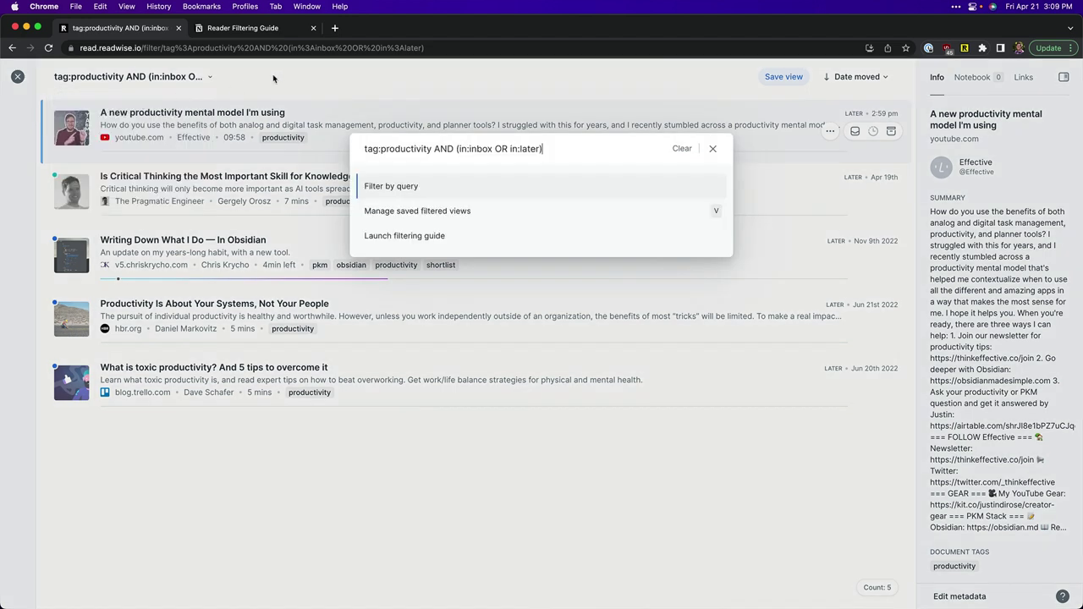
drag(364, 148, 434, 150)
click(364, 149)
mouse_move(381, 148)
mouse_down()
mouse_move(426, 149)
mouse_move(379, 149)
mouse_up()
click(379, 149)
drag(458, 149, 467, 149)
click(475, 149)
drag(456, 150, 572, 146)
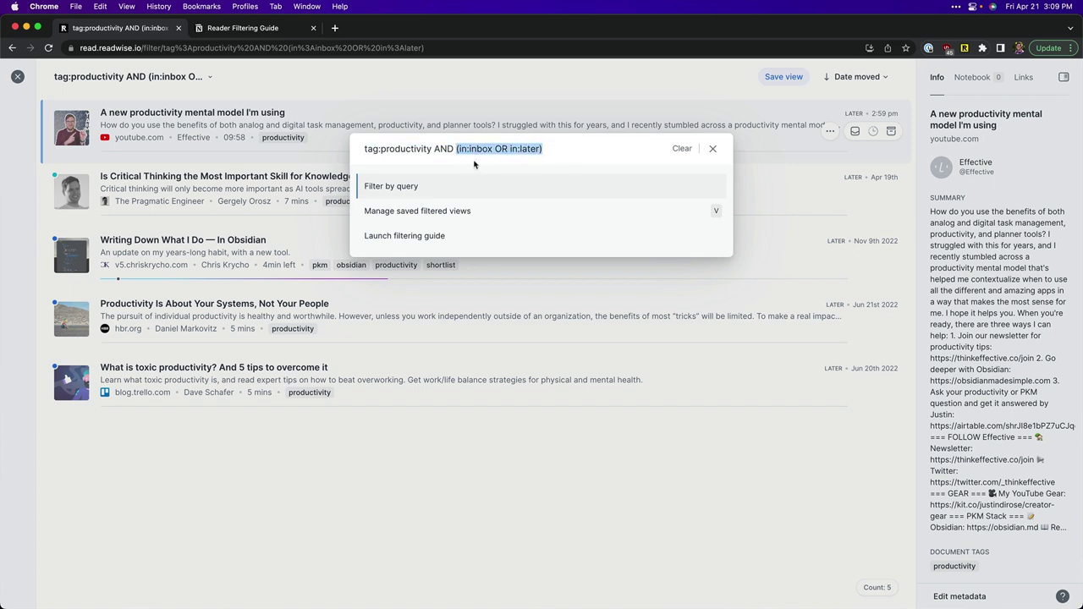
key(Right)
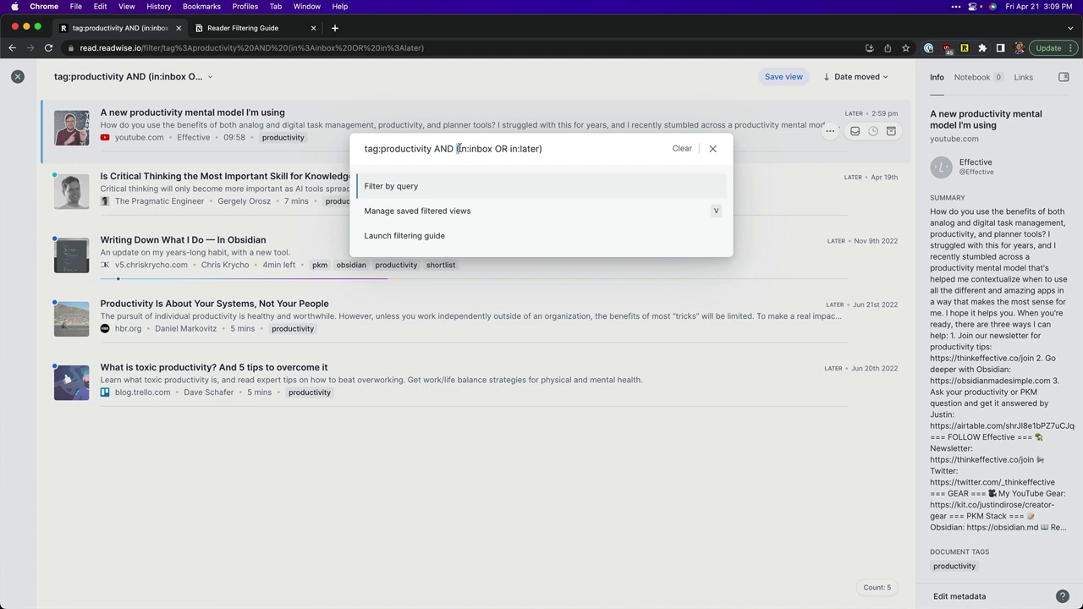
drag(456, 149, 547, 148)
drag(364, 148, 435, 150)
click(434, 150)
double_click(423, 148)
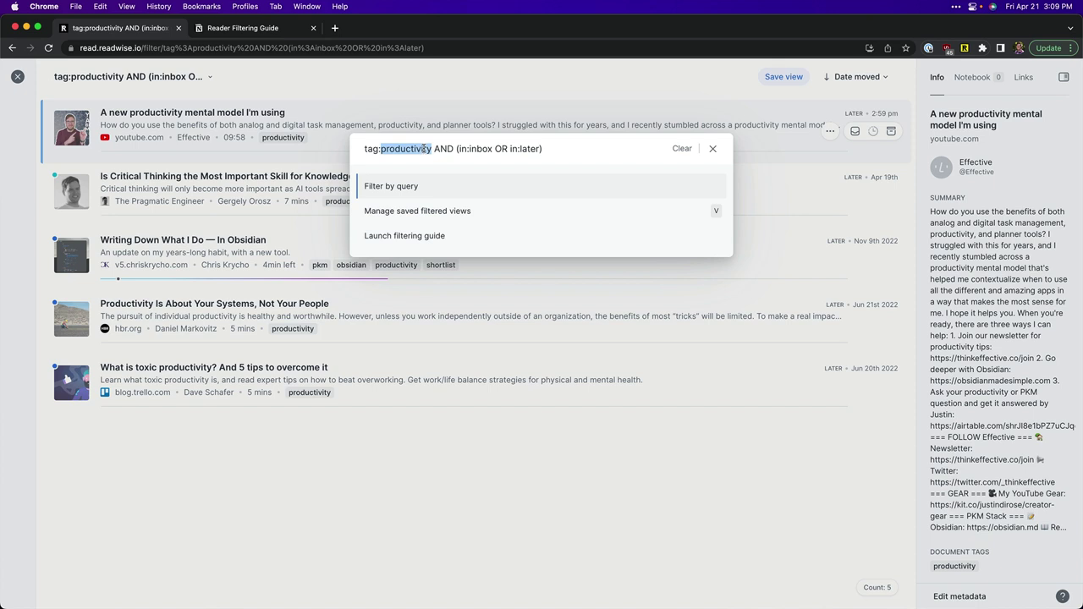
click(488, 150)
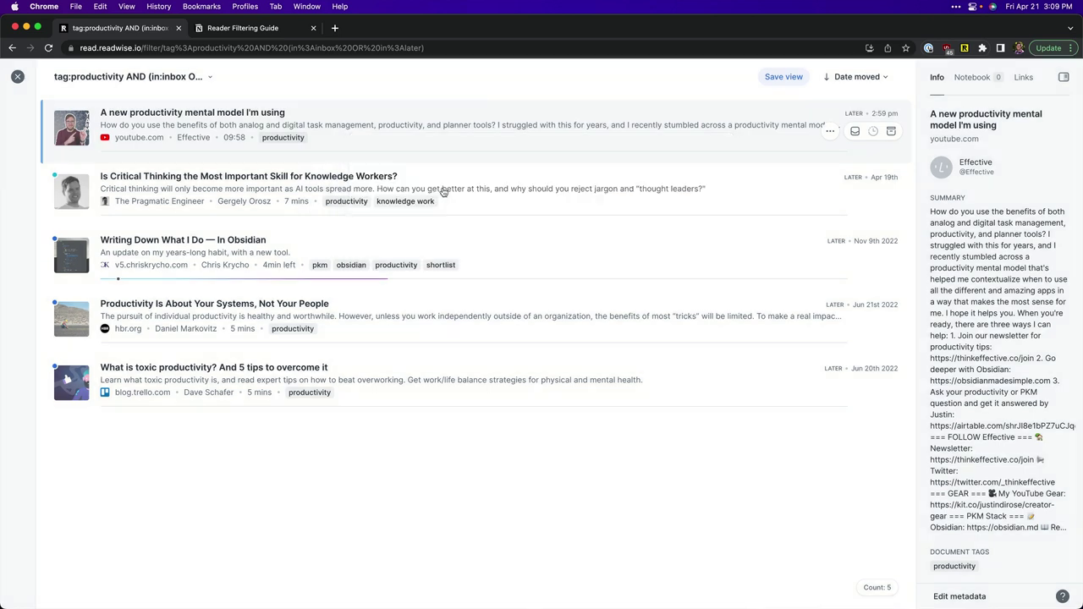
click(448, 190)
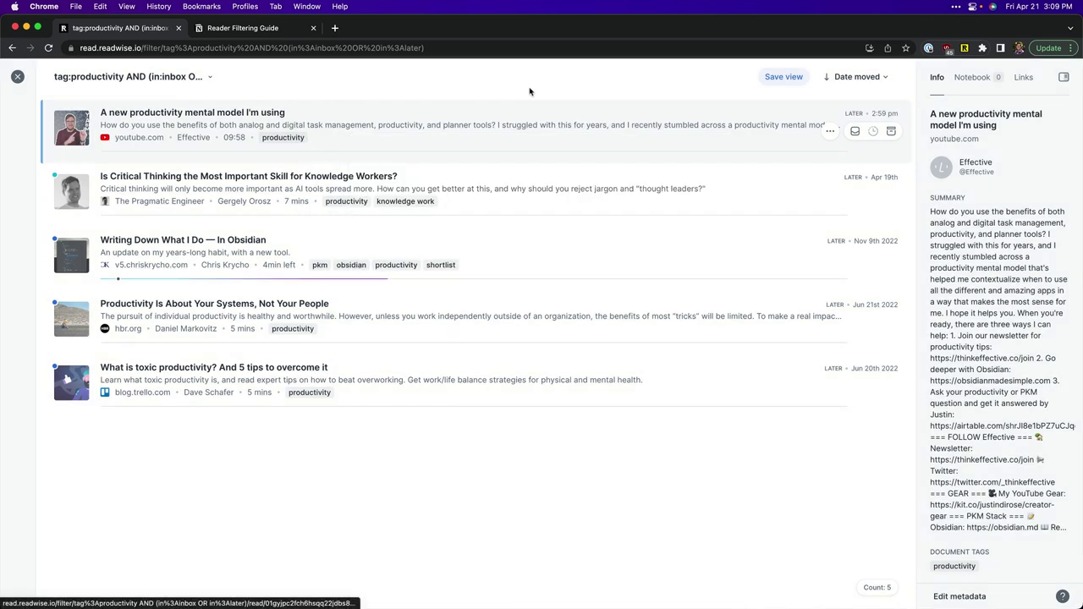
Save the inbox-or-later productivity filter as a view named 'Productivity Reads'.
click(212, 77)
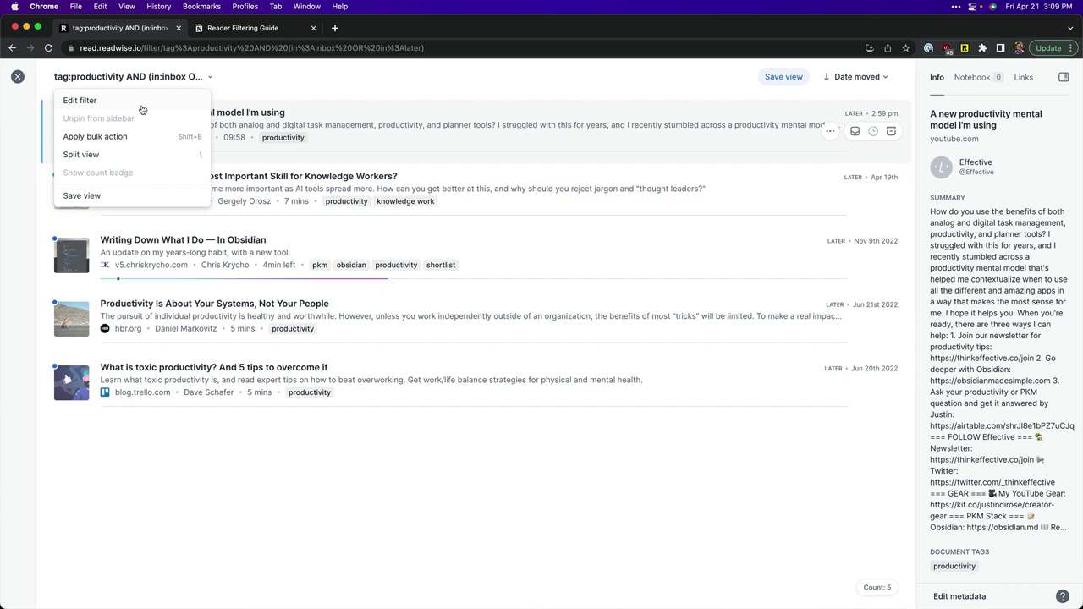
click(93, 198)
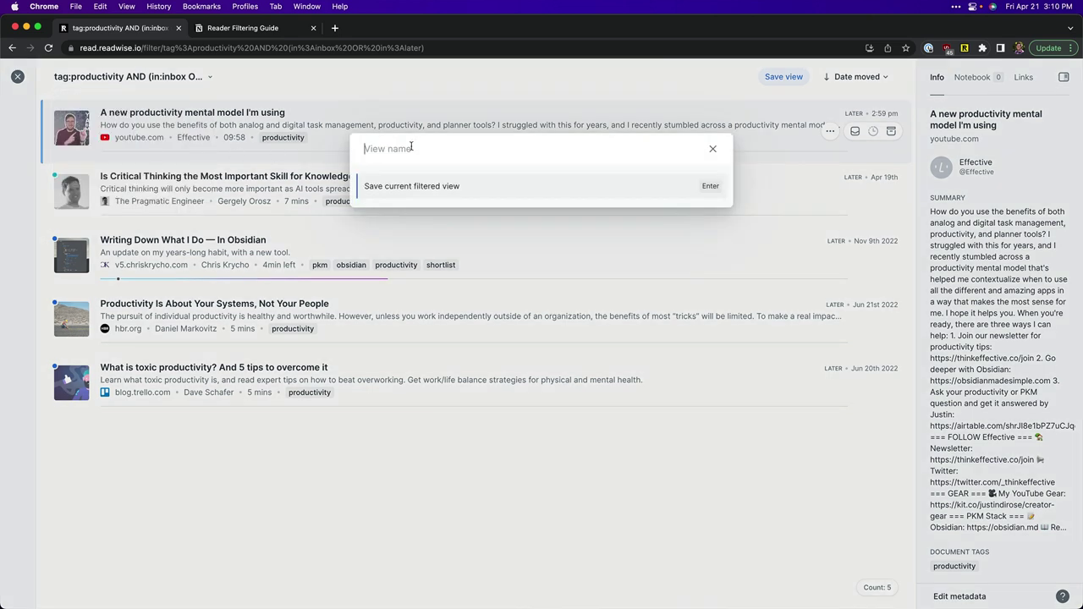
text(Productivity Reads)
key(Return)
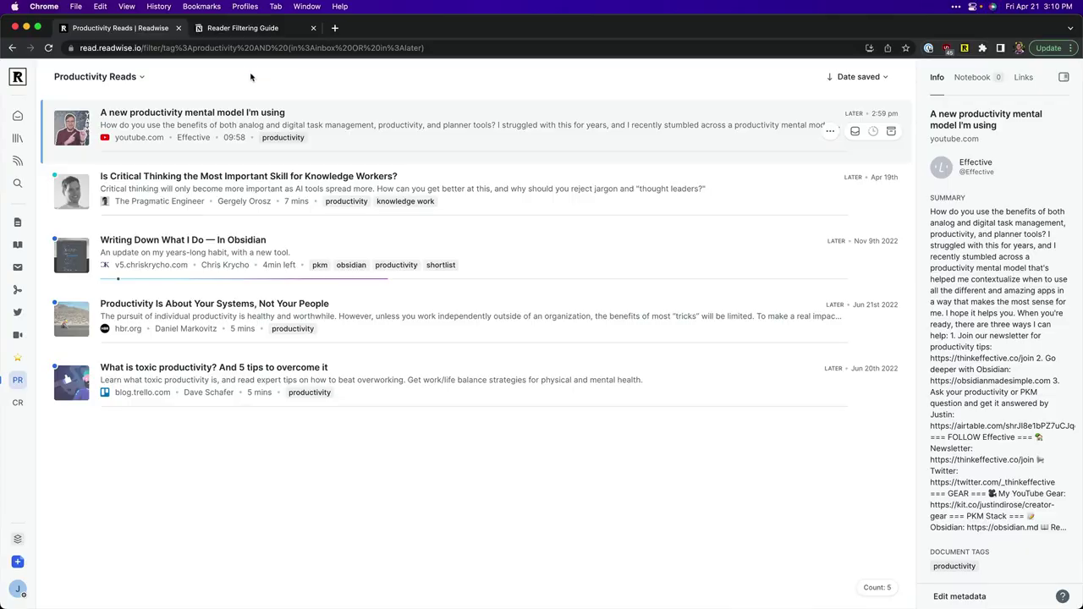
Open the Productivity Reads view from the filtered views list.
click(17, 541)
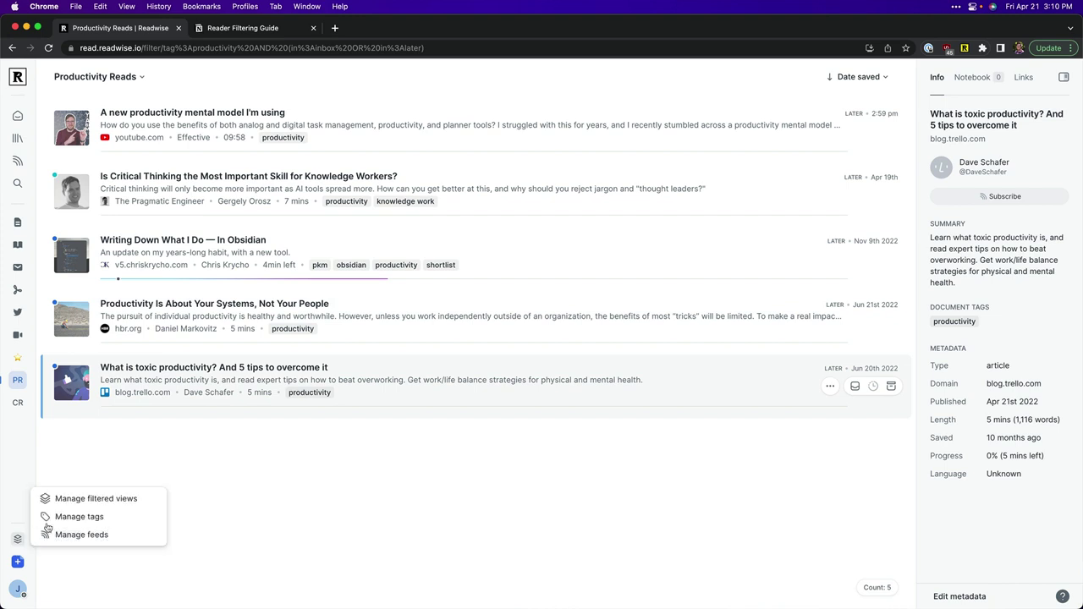
click(96, 497)
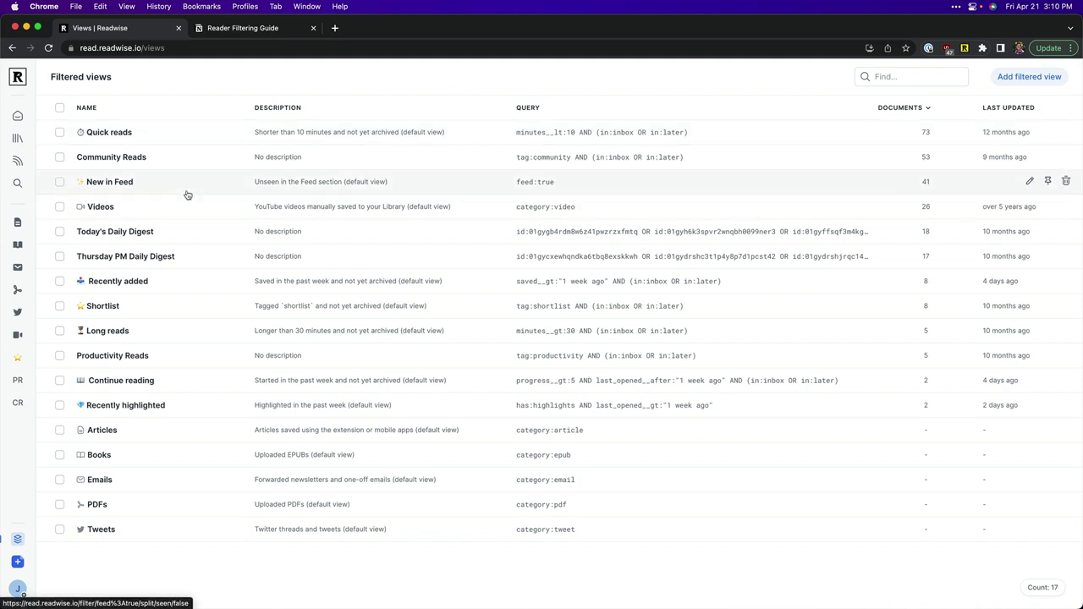
click(59, 355)
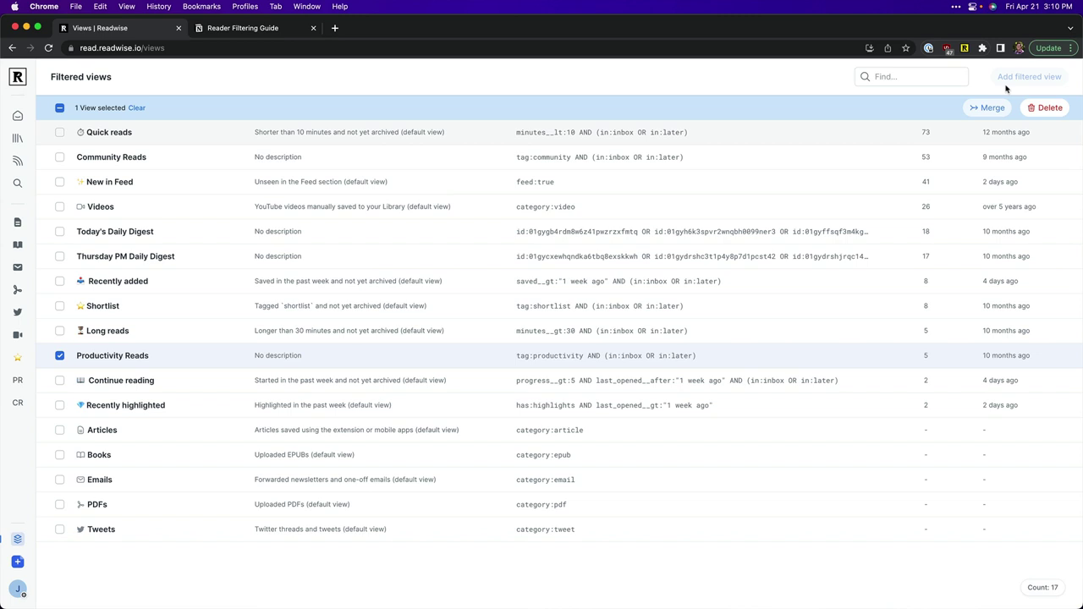
click(59, 355)
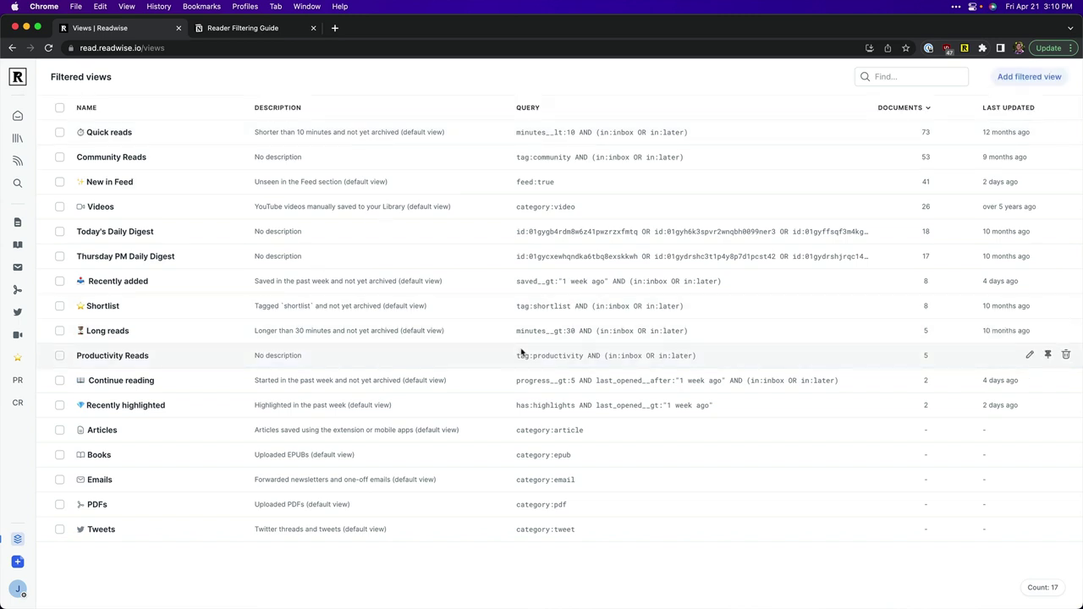
click(517, 355)
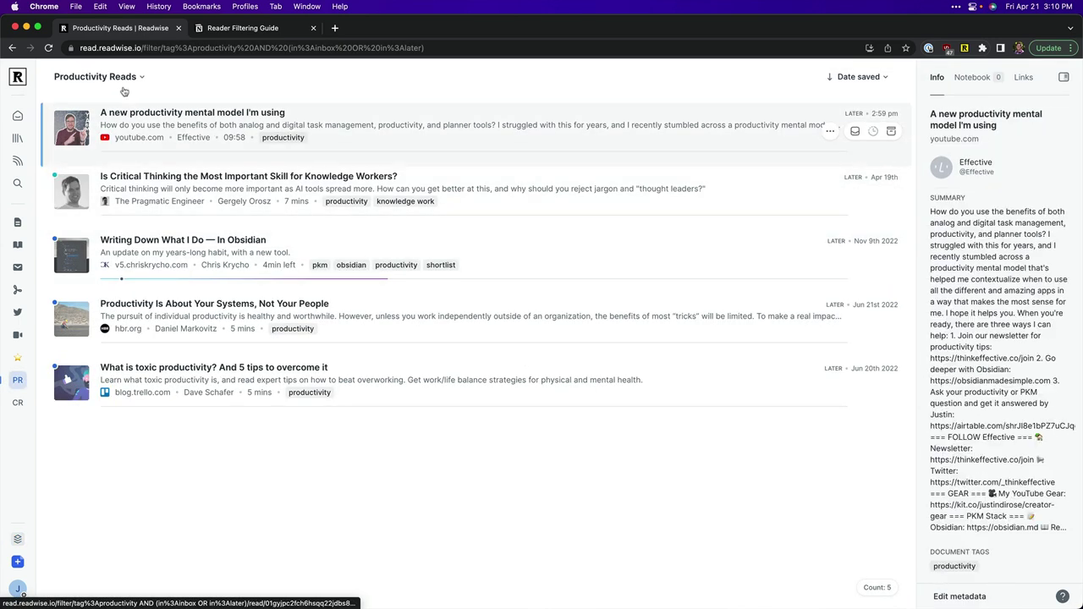
Inspect the Productivity Reads query unchanged, then return to the filtered views list.
click(139, 77)
click(85, 99)
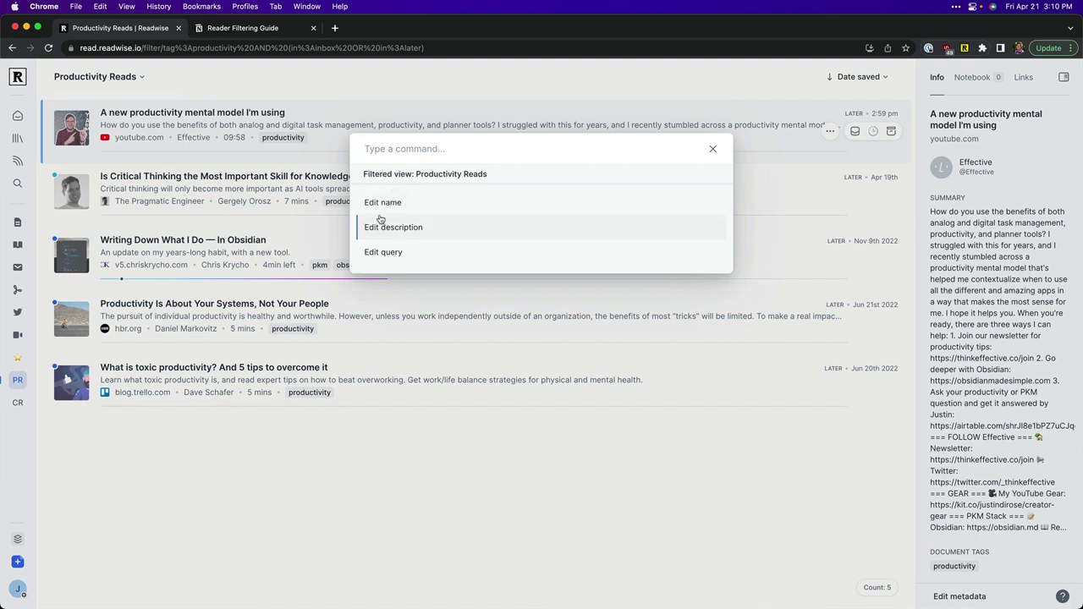
click(382, 253)
triple_click(438, 148)
key(super+c)
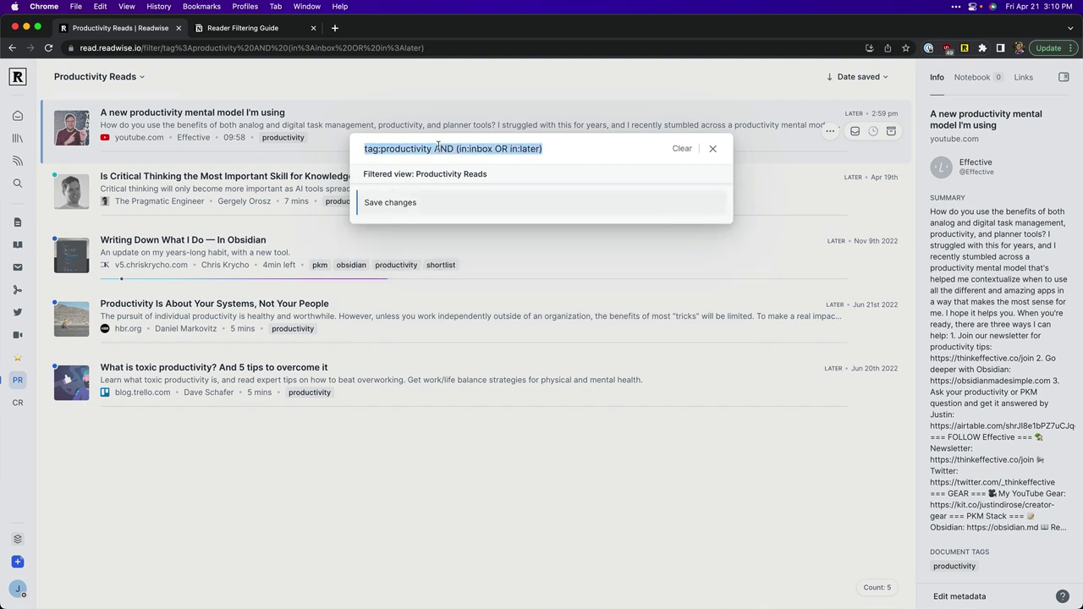
click(712, 149)
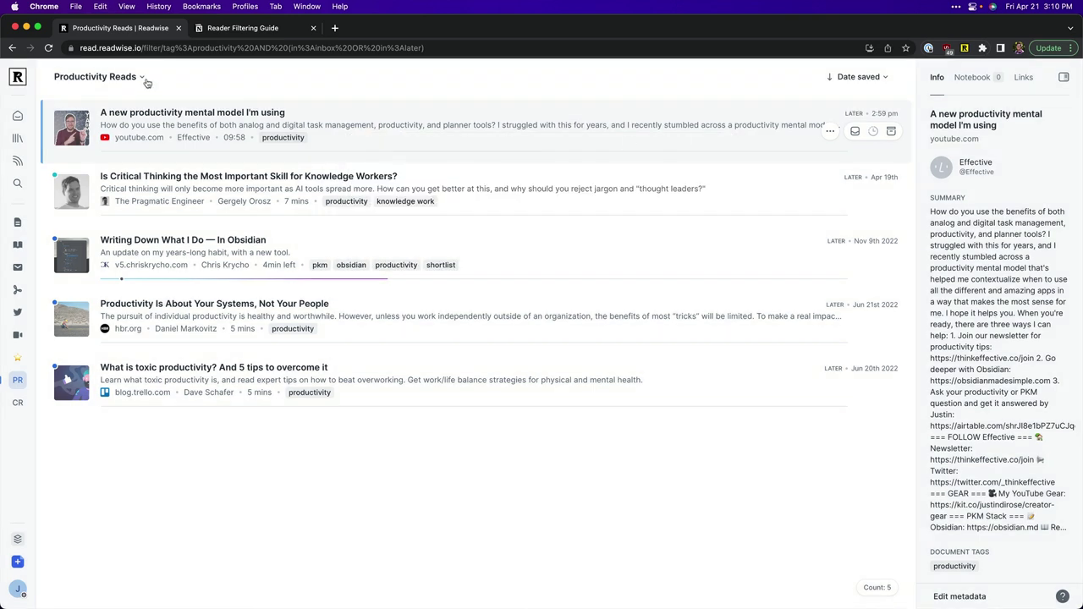
click(17, 538)
click(90, 499)
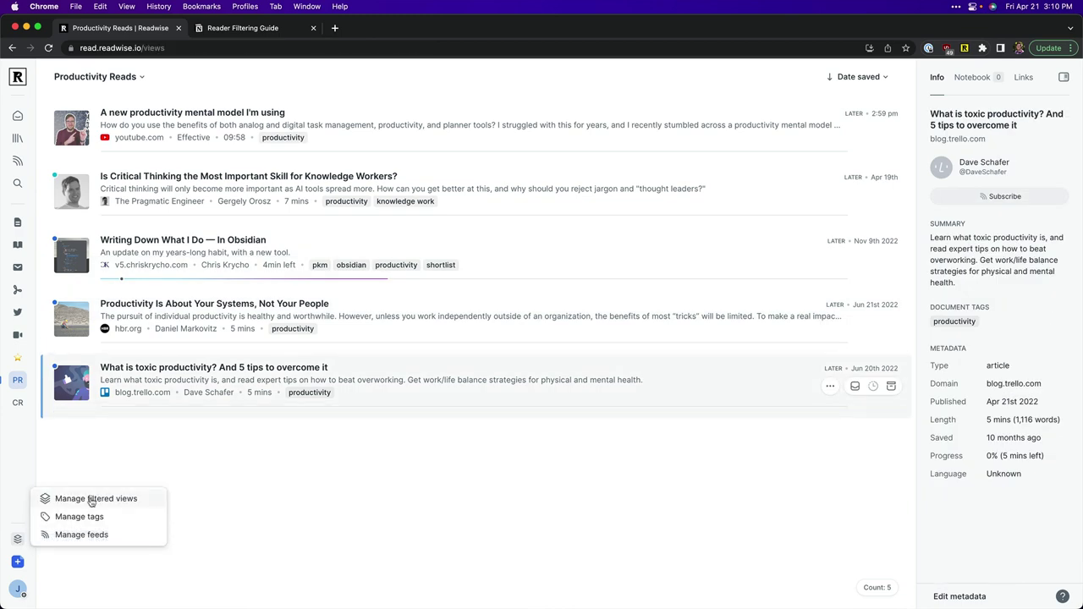
Run a new filter: the pasted productivity query plus AND category:video, yielding one video.
click(1022, 76)
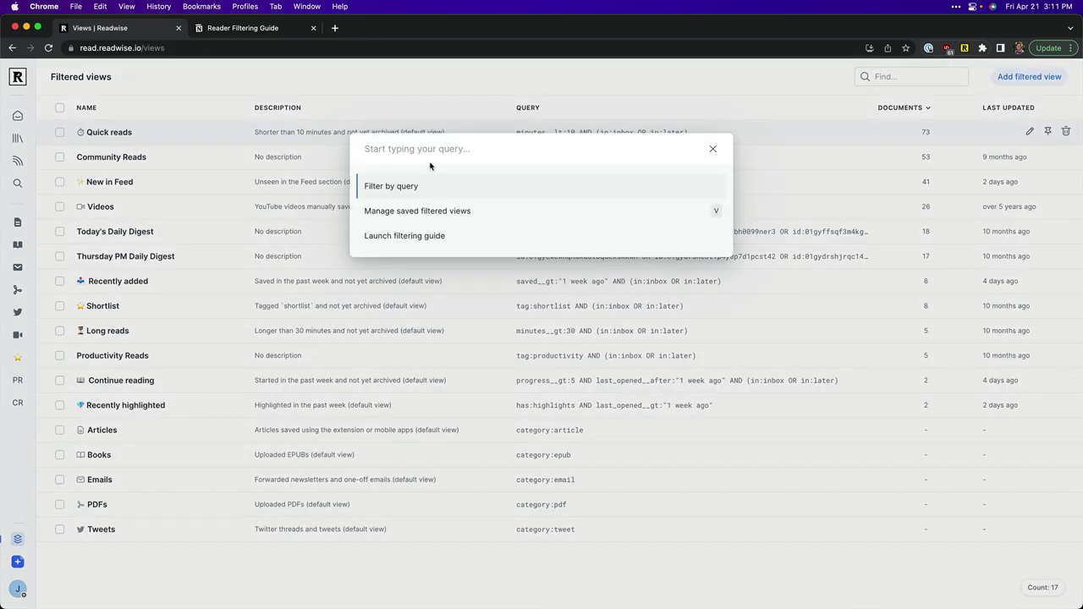
key(super+v)
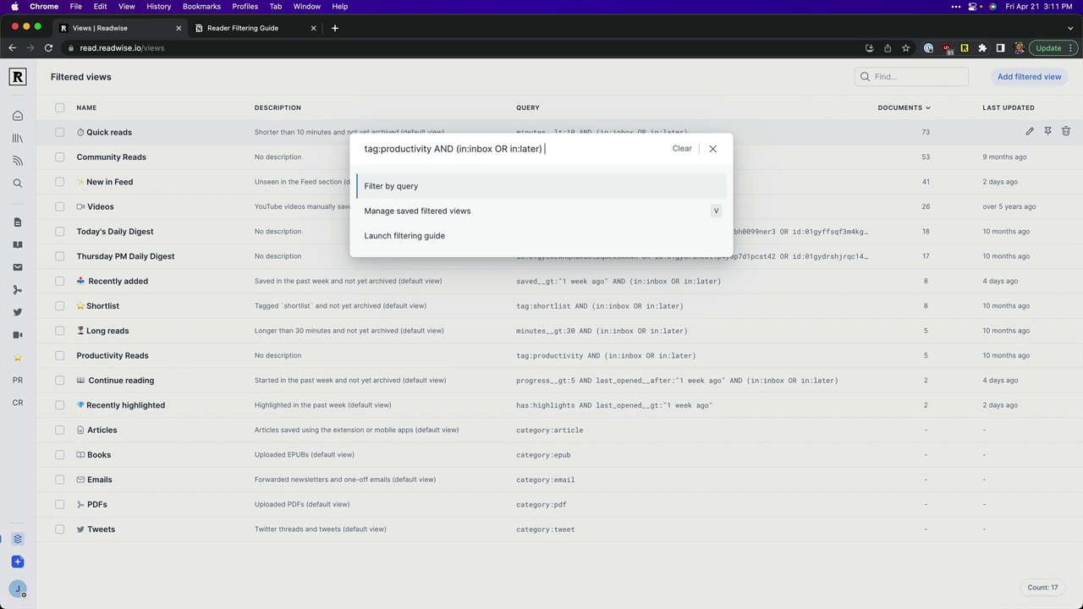
text(AND category:video)
key(Return)
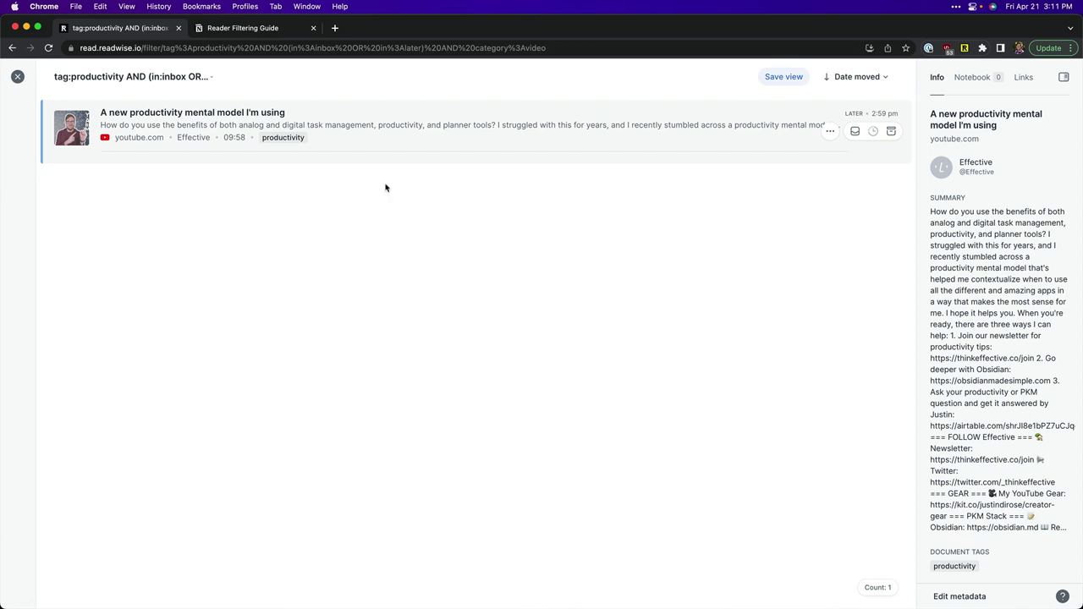
Save the video filter as 'Productivity Videos' and switch back to Productivity Reads.
click(769, 83)
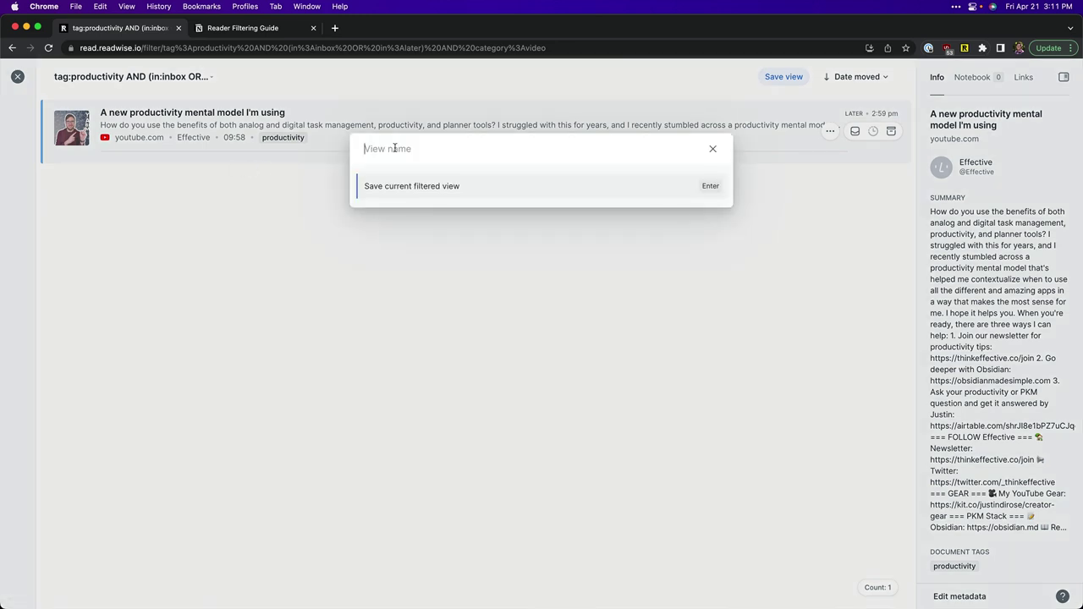
text(Productivity Videos)
key(Return)
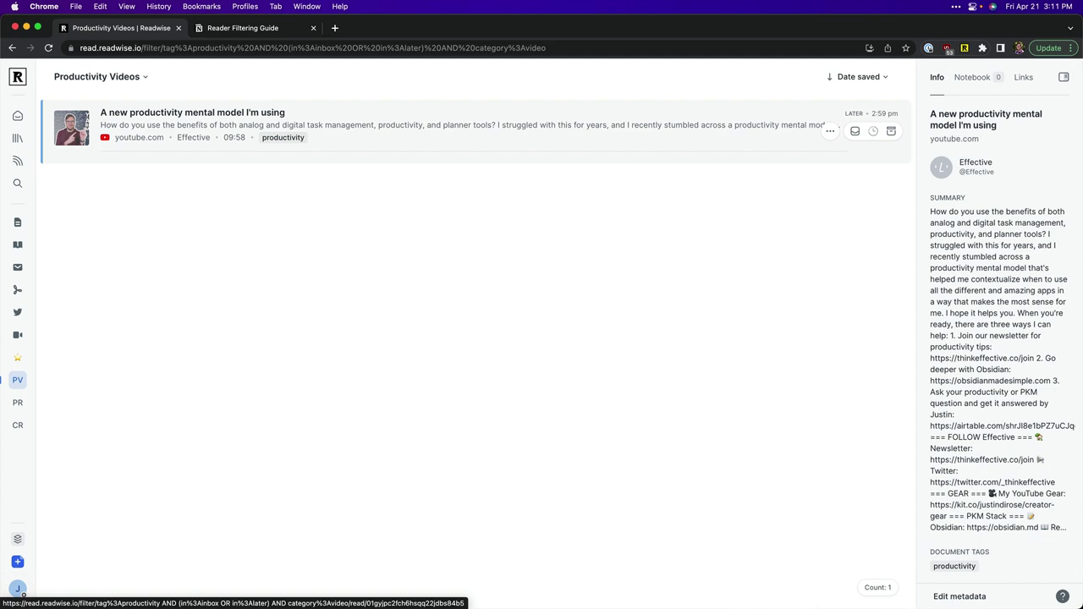
click(18, 405)
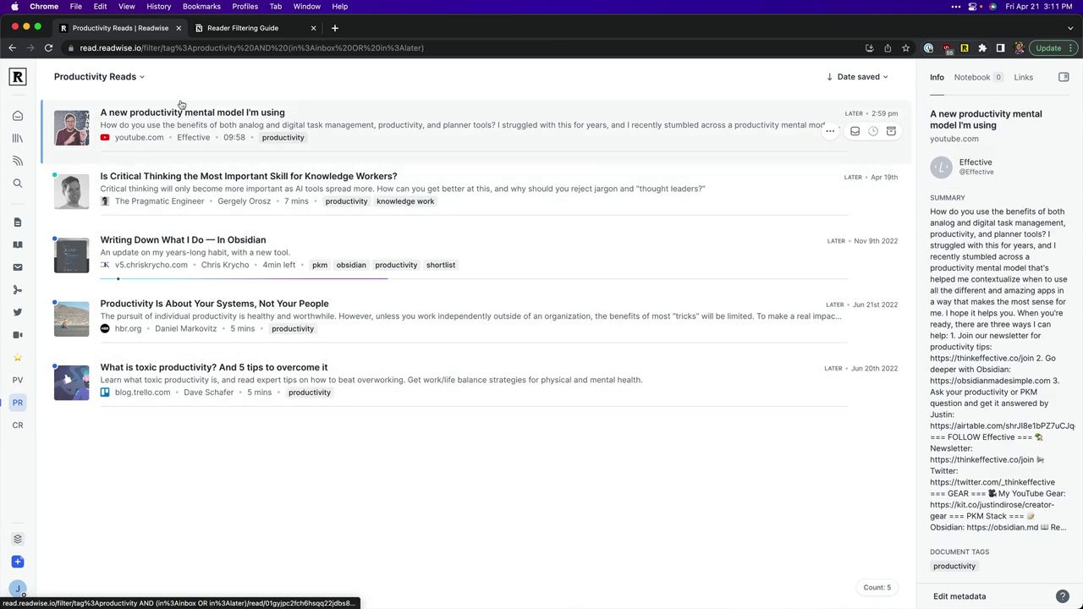
Open the Productivity Reads query editor and append ' AND' to the query.
click(141, 79)
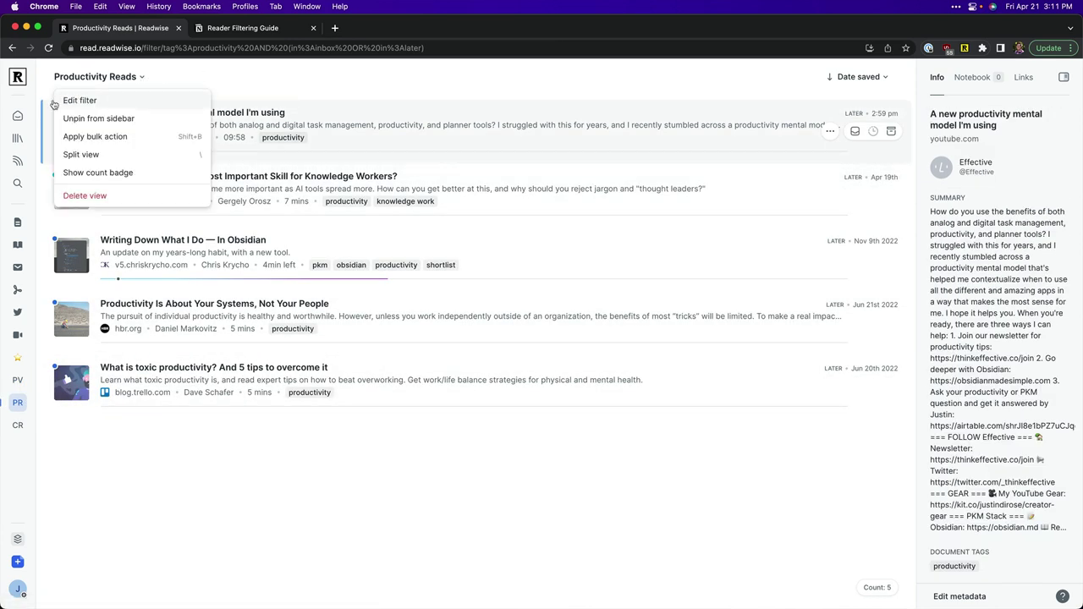
click(89, 105)
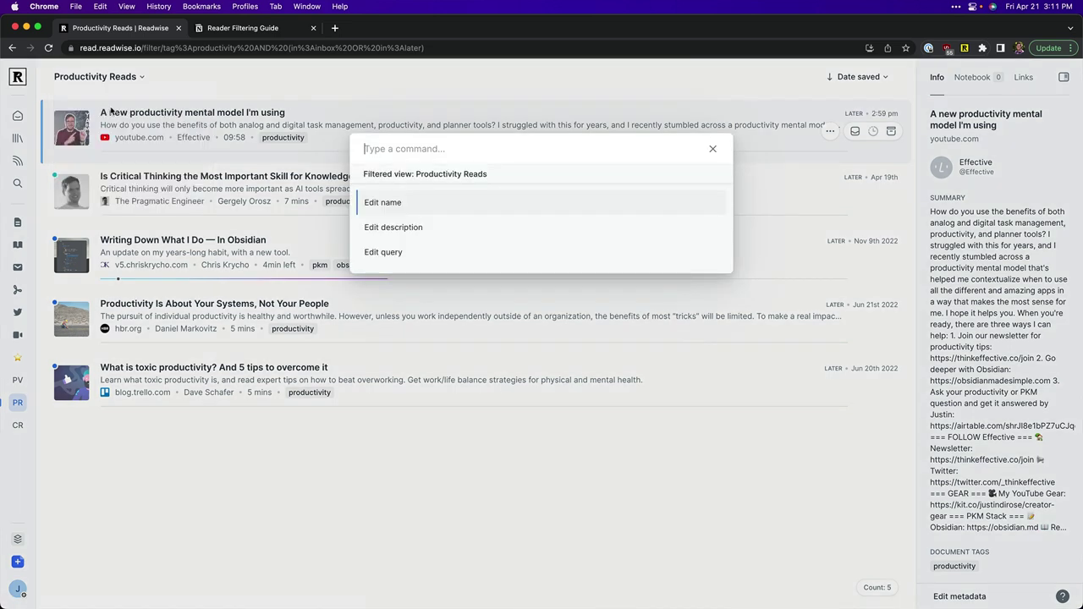
click(379, 253)
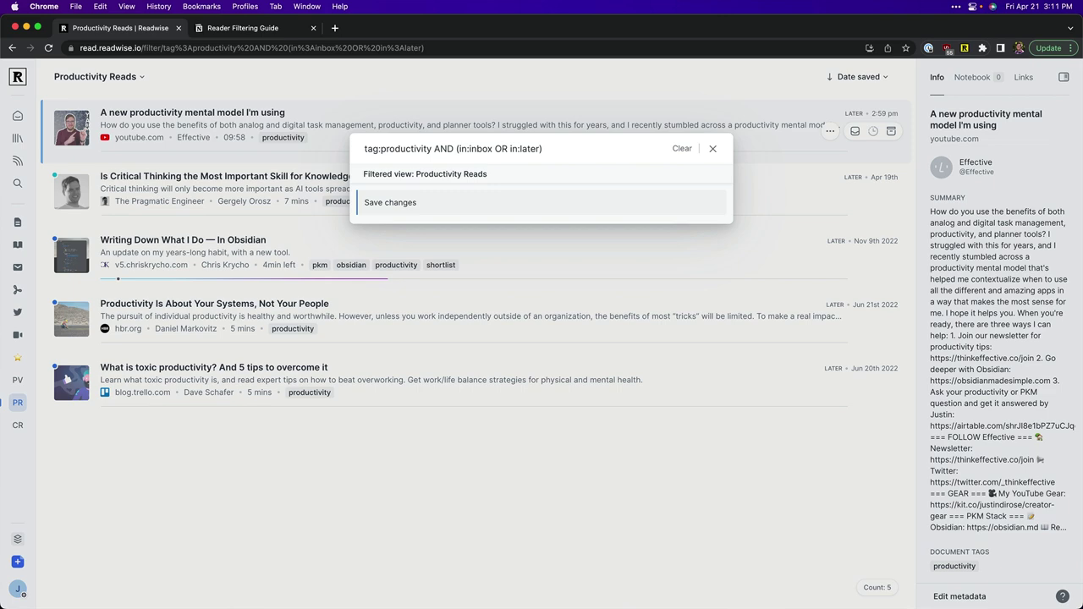
text(AND)
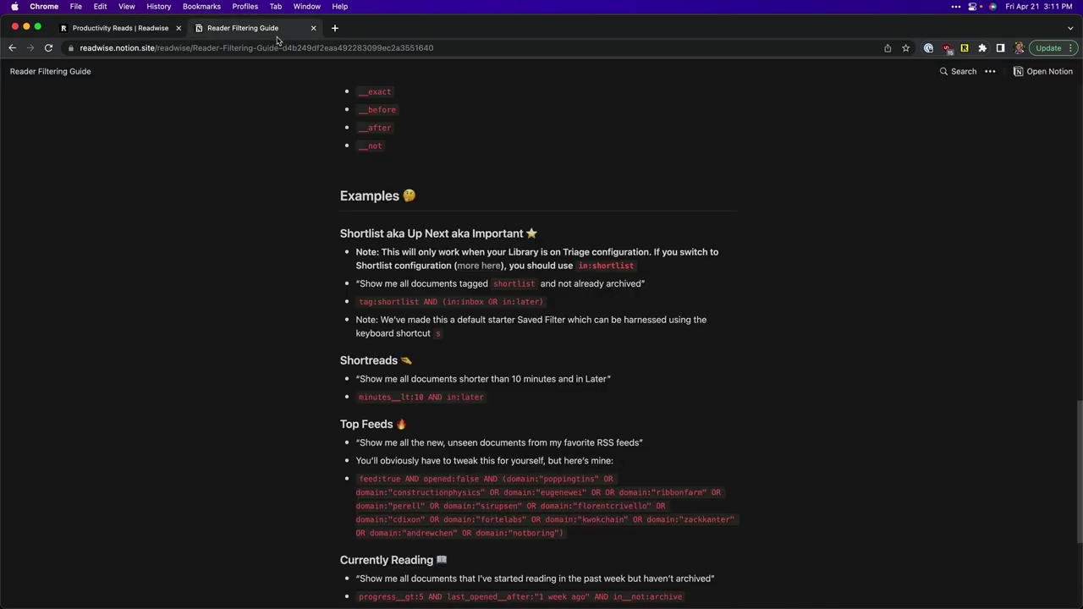
Scroll the Notion filtering guide down to its Operators and Examples sections.
click(269, 32)
scroll(298, 242, up, 3)
drag(359, 327, 381, 327)
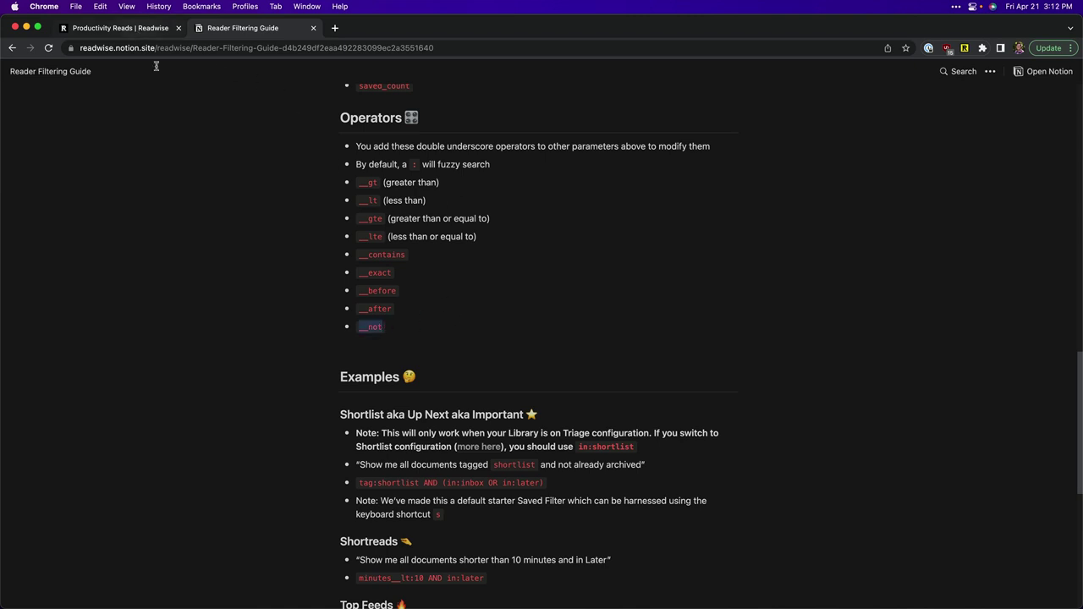
scroll(259, 302, down, 6)
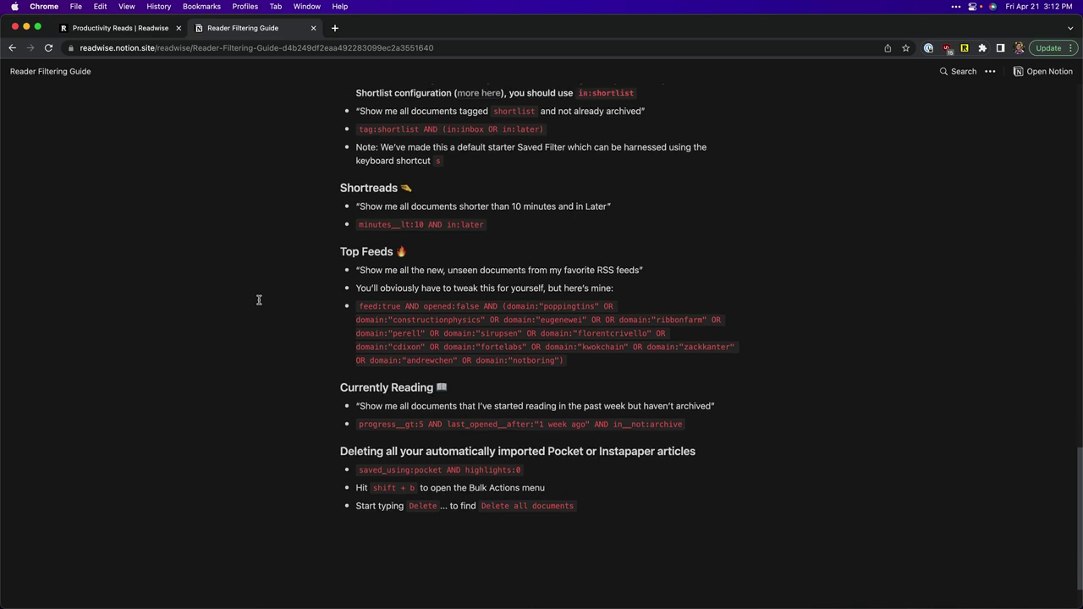
scroll(259, 300, down, 1)
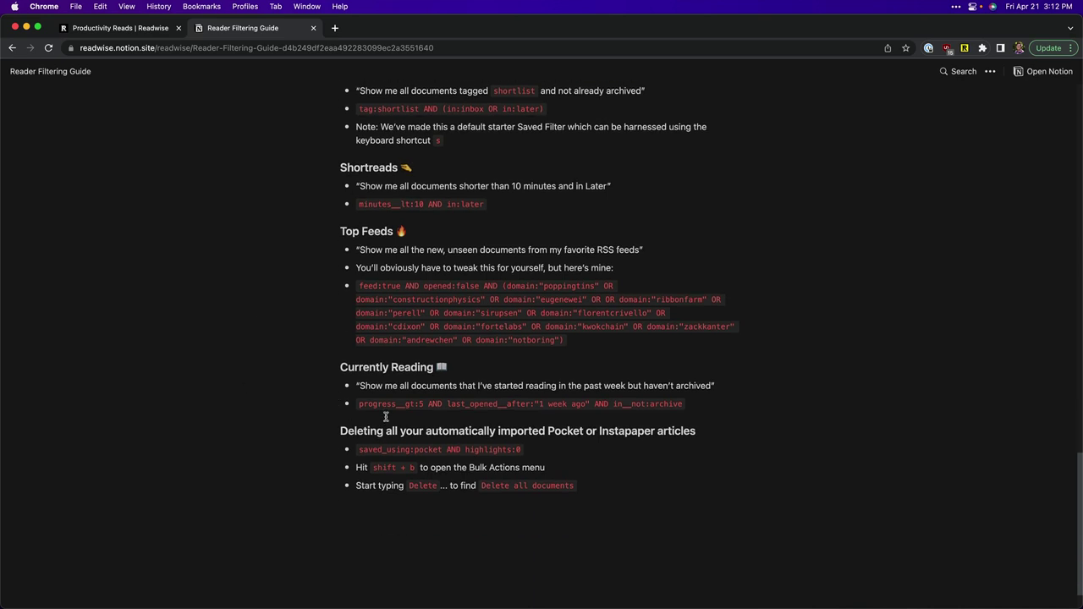
Highlight in__not:archive in the Currently Reading example query.
drag(359, 404, 417, 405)
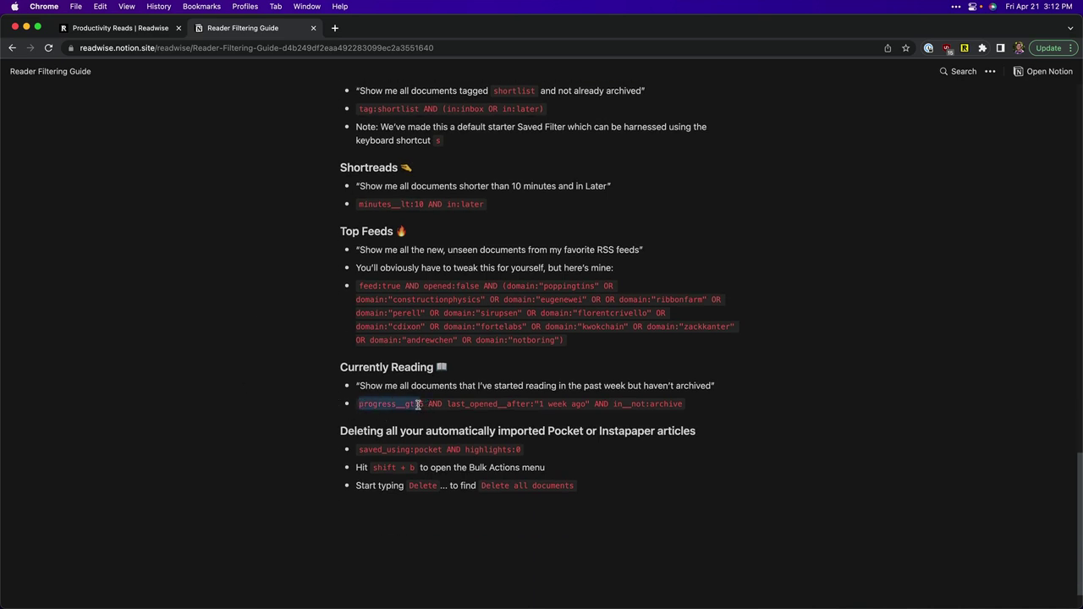
click(484, 406)
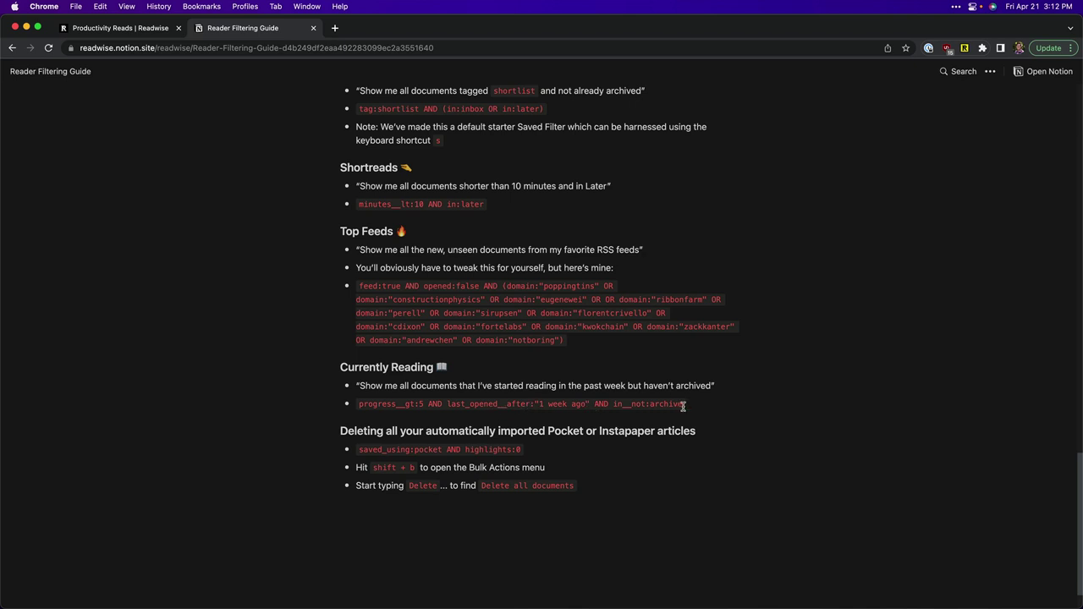
drag(615, 404, 687, 403)
click(717, 404)
drag(613, 404, 684, 404)
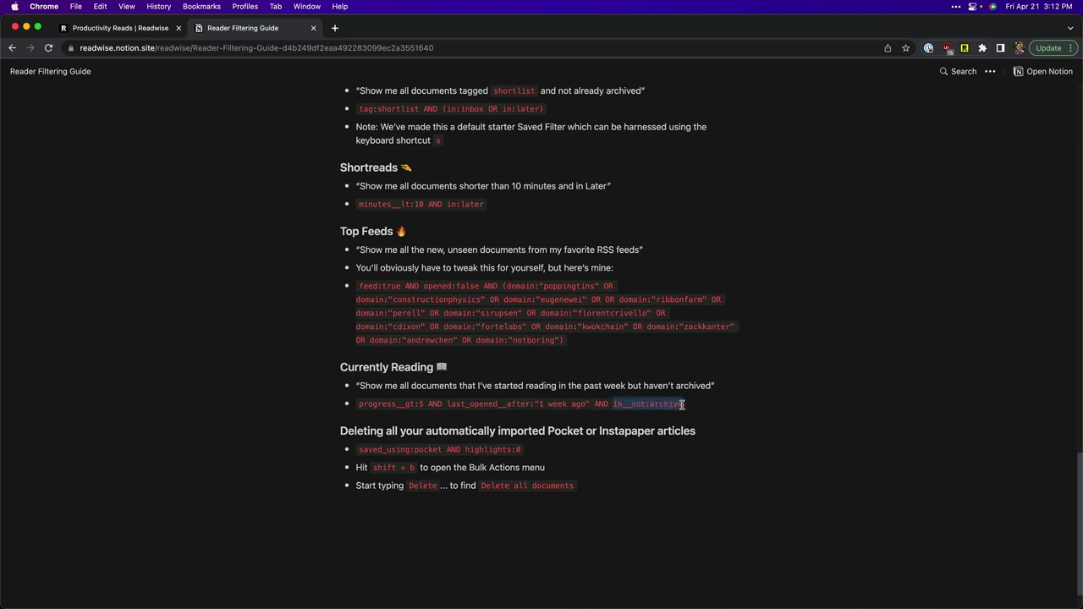
click(616, 405)
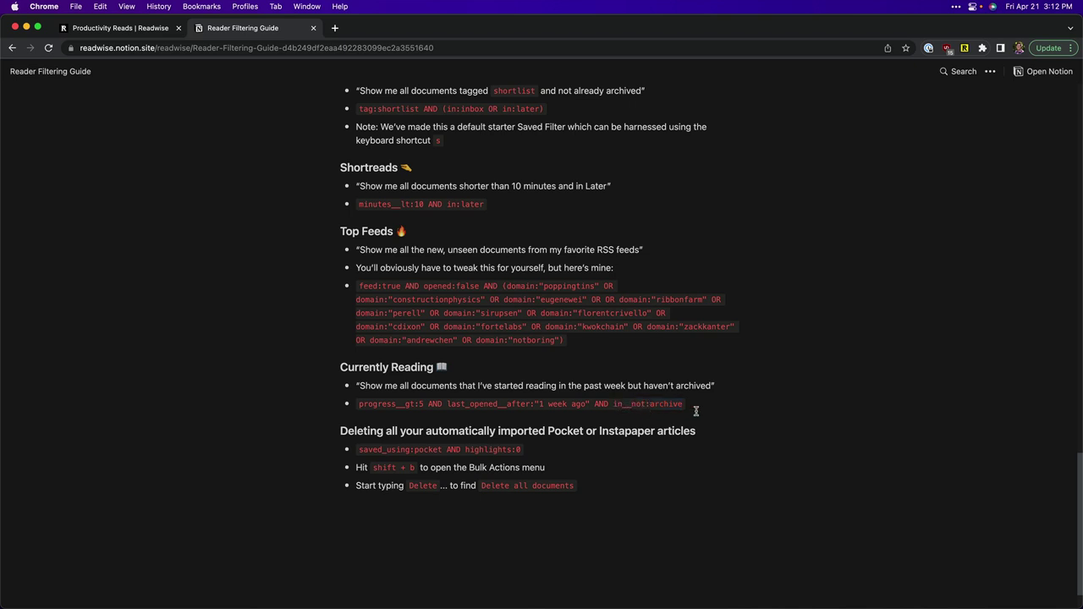
Add AND category__not:video to the Productivity Reads query so only the four articles remain.
click(161, 29)
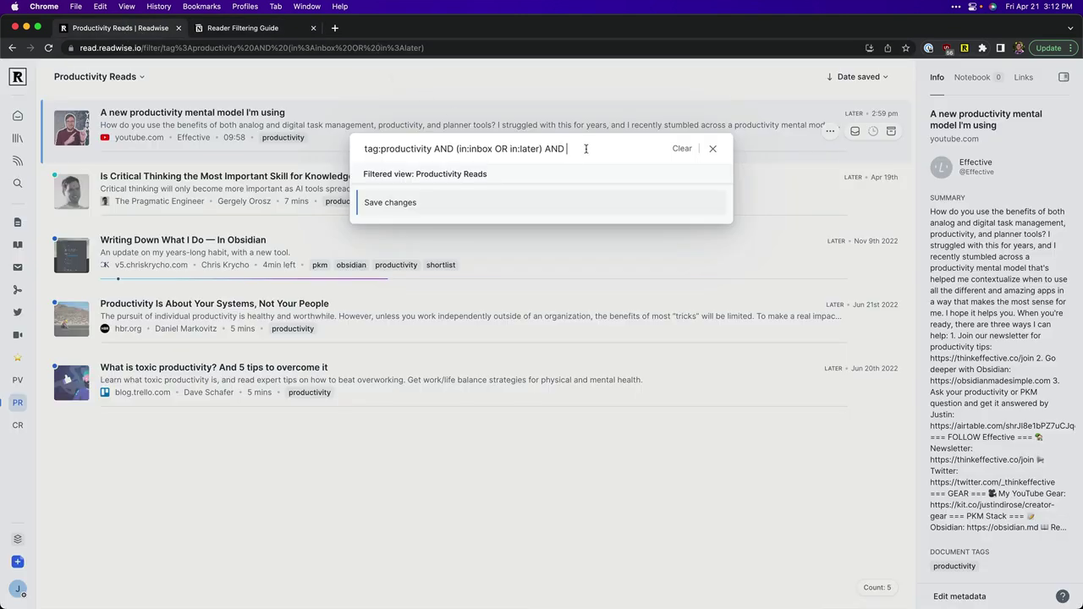
text(ategory__not:video)
key(Return)
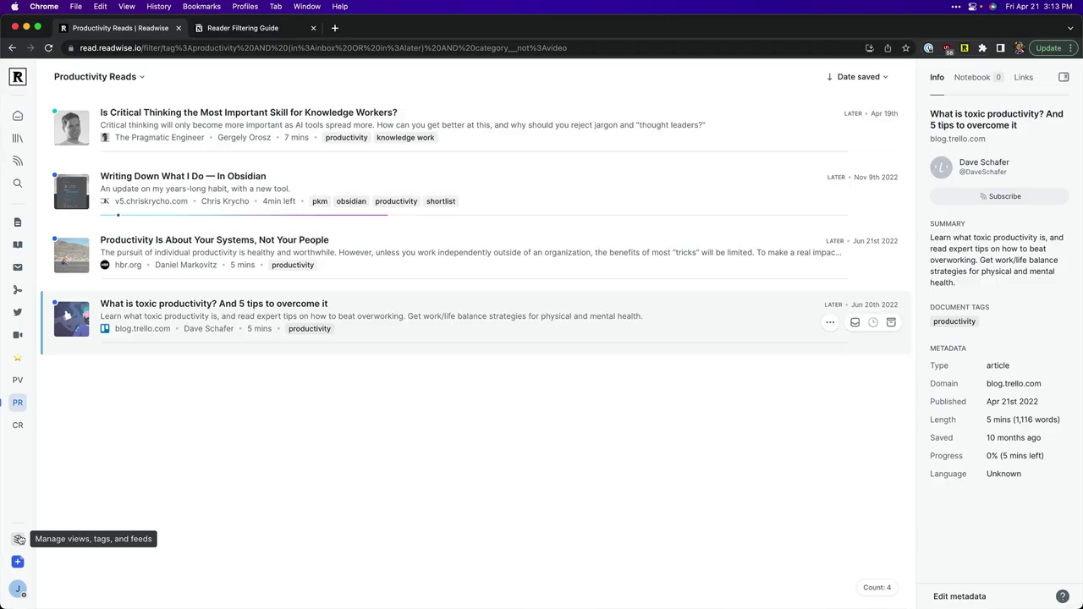
From the filtered views page, run the query (in:inbox OR in:later) AND has:highlight to get three documents.
click(19, 539)
click(68, 501)
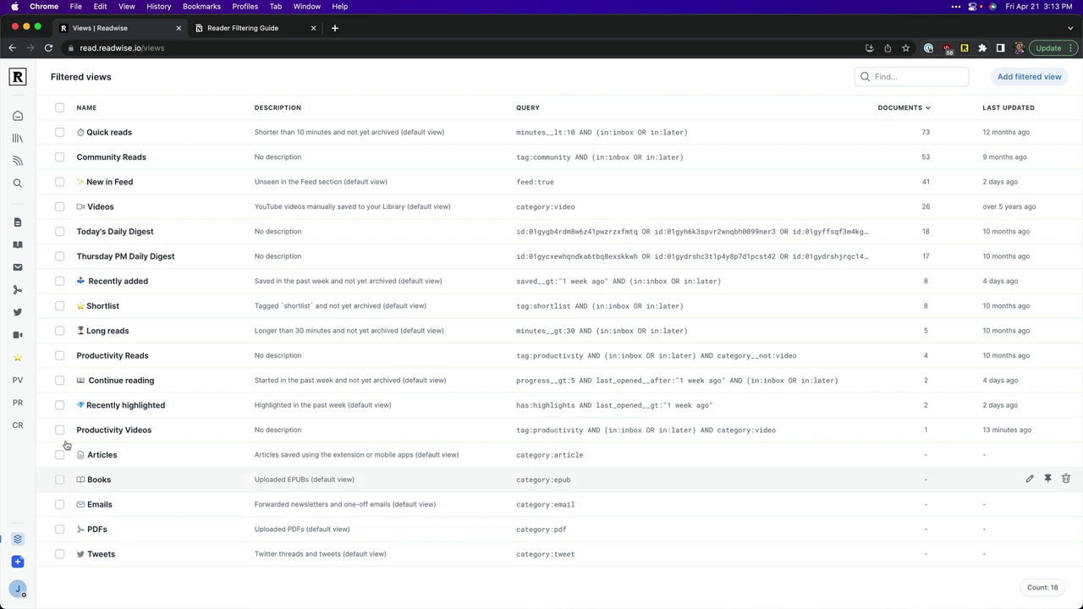
key(shift+f)
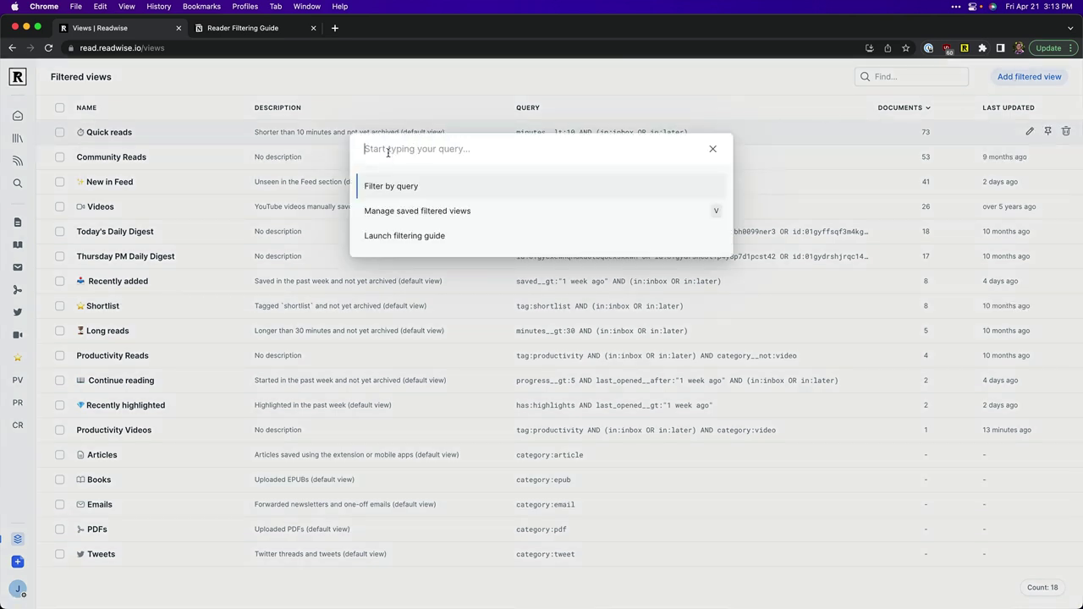
text(()
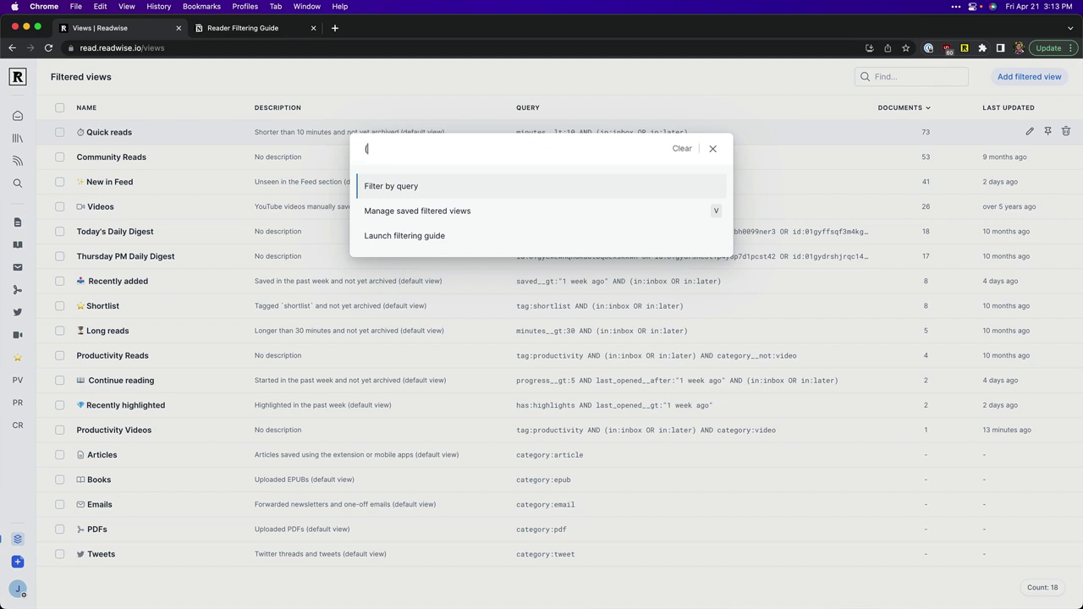
text(in:inbox OR in:later) AND has:highlights)
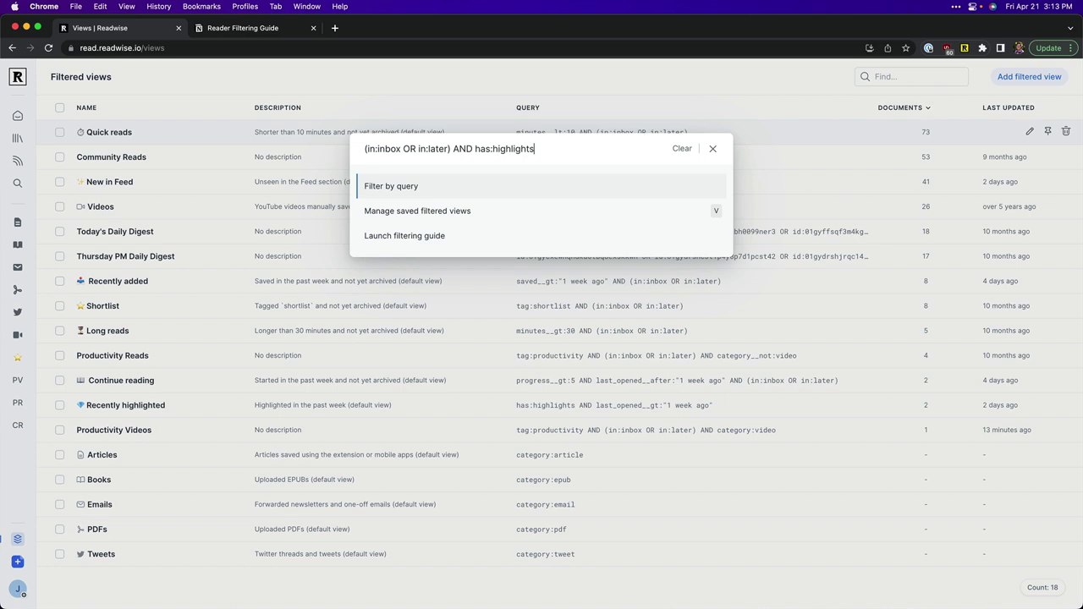
key(Return)
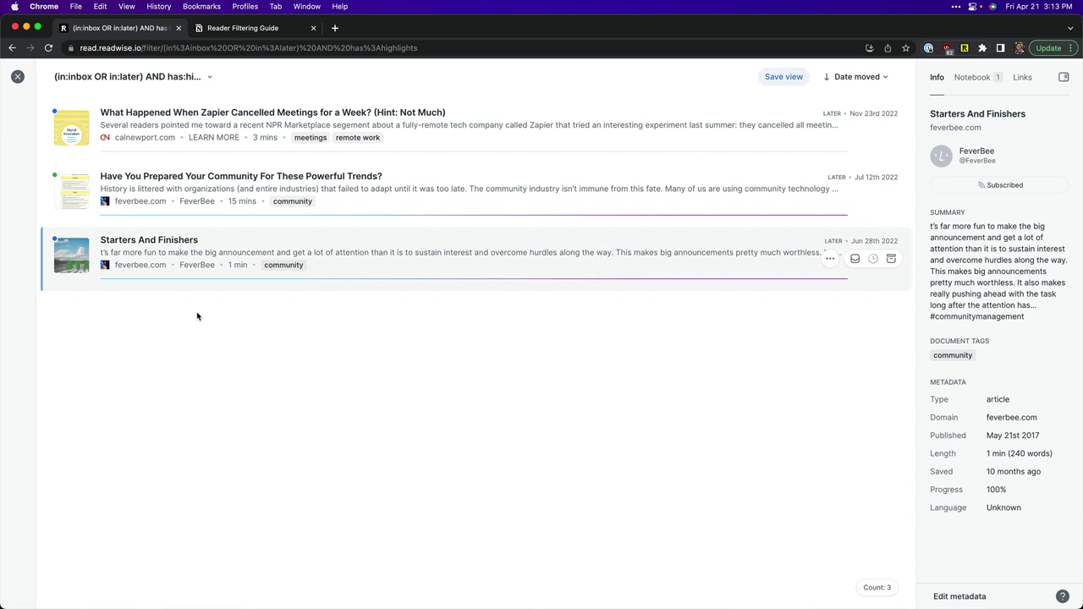
Save the current highlights filter as a new view named Cleanup.
click(210, 78)
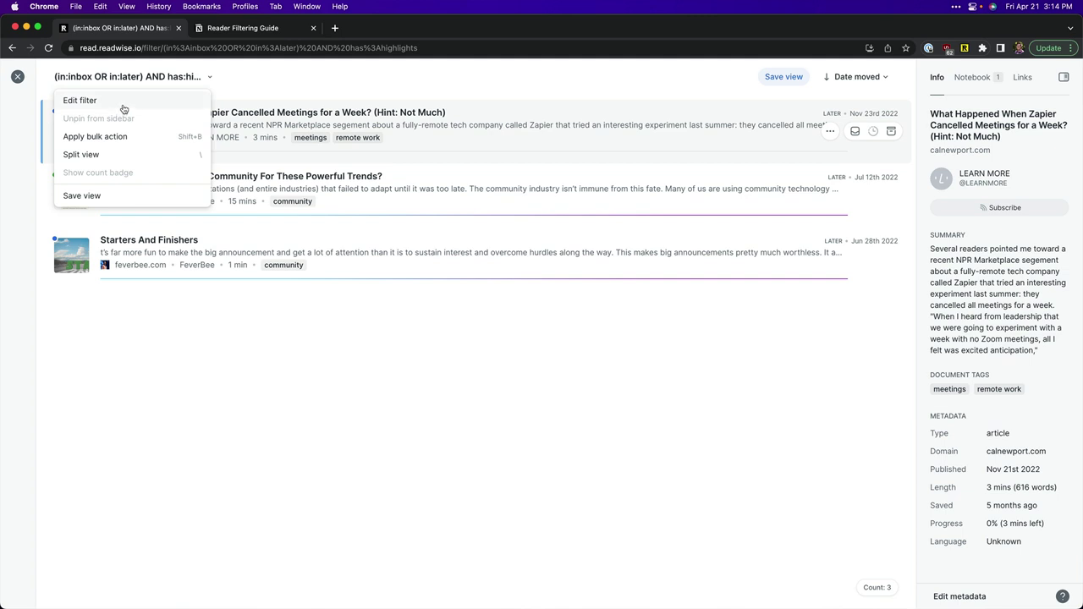
click(82, 195)
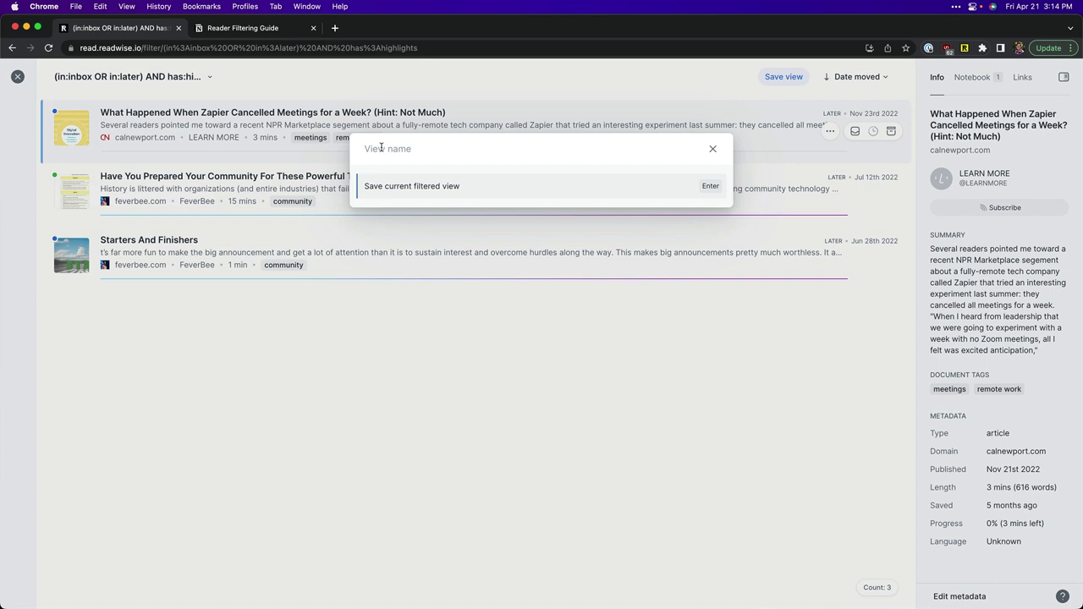
text(Nee)
key(BackSpace)
key(BackSpace)
text(Cleanup)
key(Return)
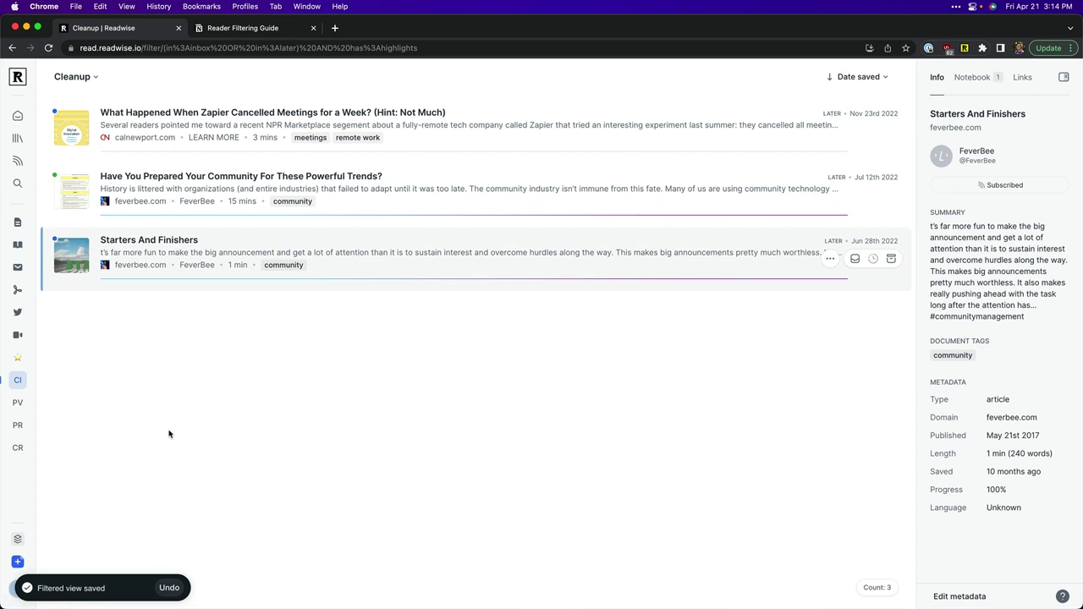
Check the Productivity Videos and Productivity Reads views, then go back to Home.
click(17, 403)
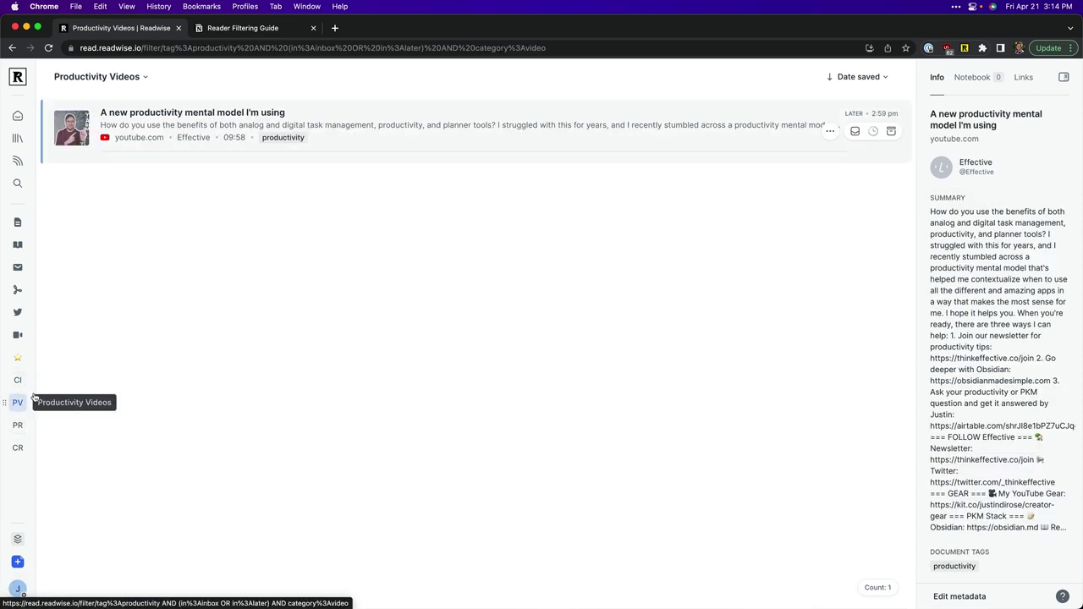
click(17, 425)
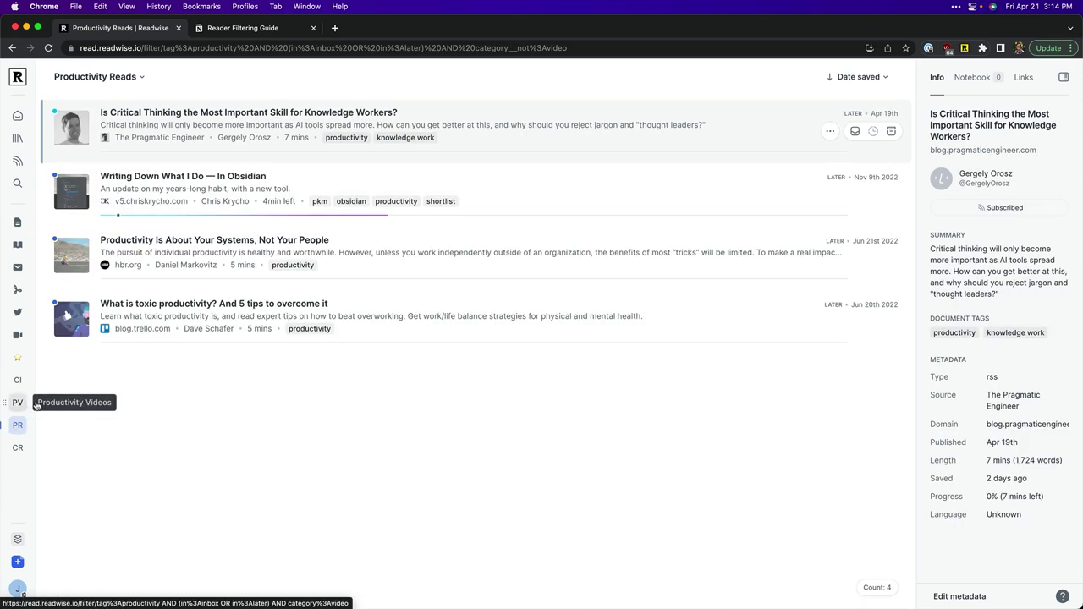
click(18, 117)
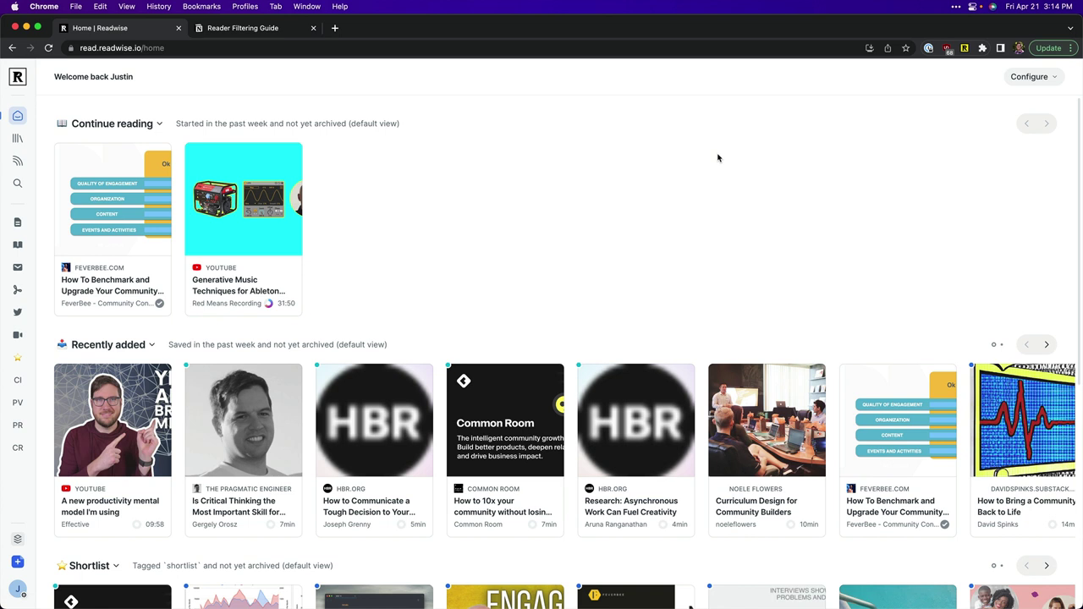
Tick Productivity Reads, Productivity Videos and Cleanup in the Home sections list.
click(1030, 81)
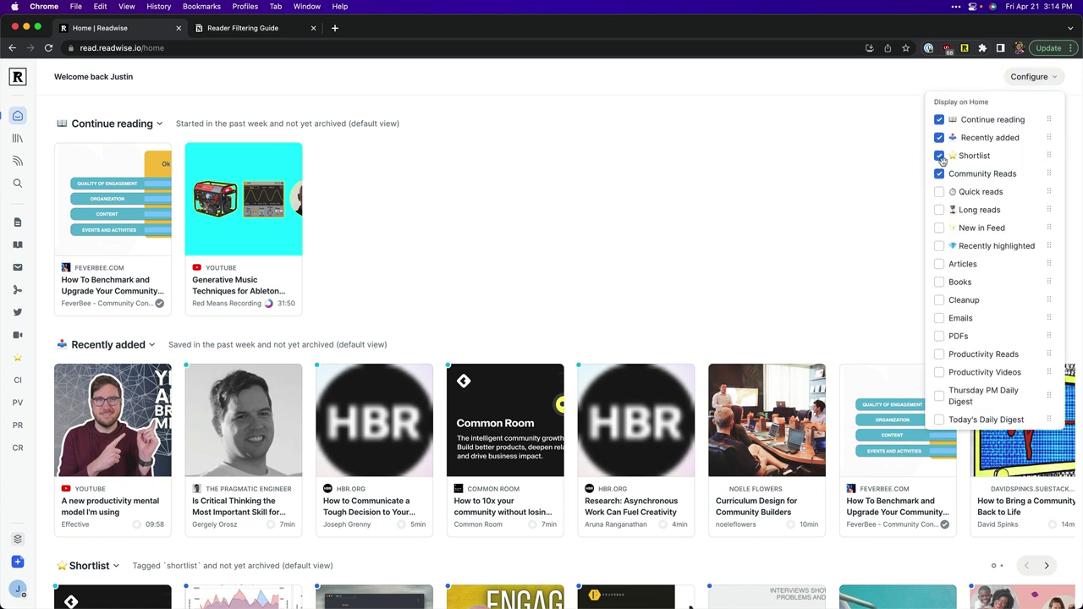
scroll(942, 165, down, 1)
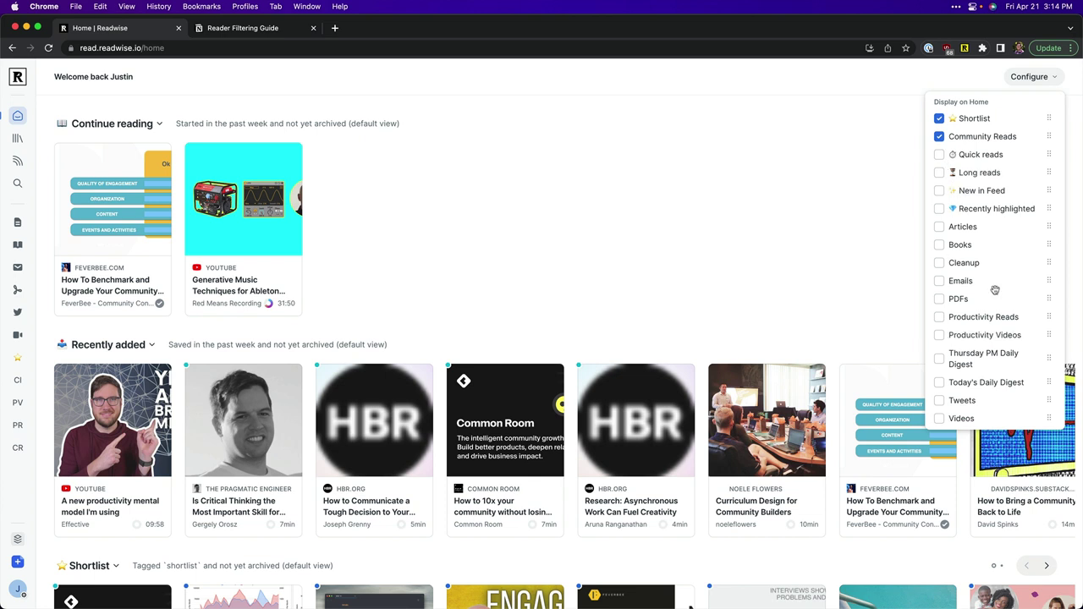
click(939, 318)
click(939, 336)
click(939, 263)
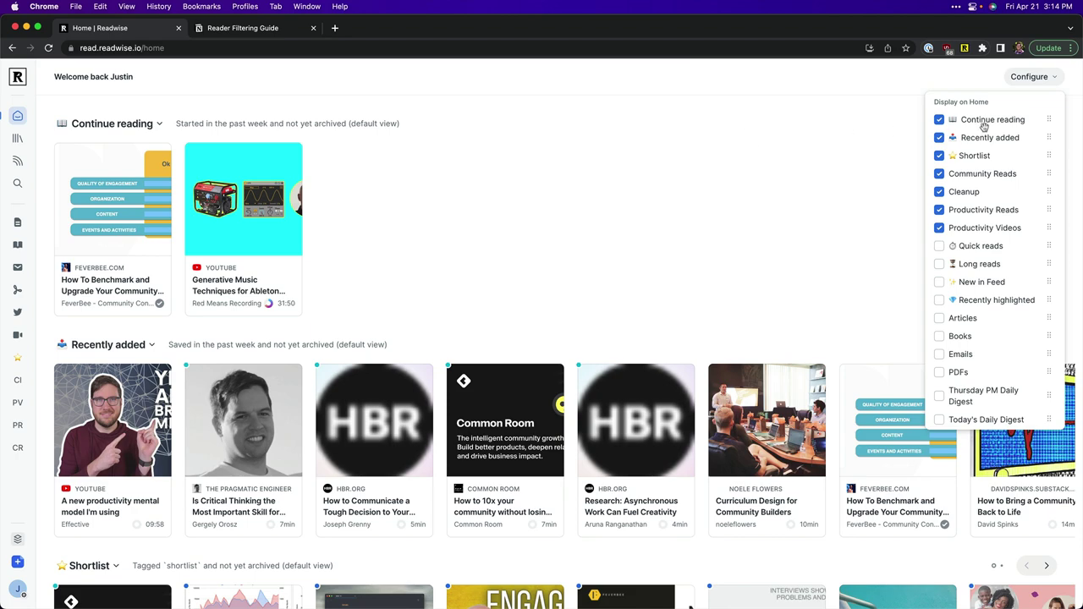
click(1026, 76)
Scroll through the Home sections list to confirm the three new sections are enabled.
click(1026, 76)
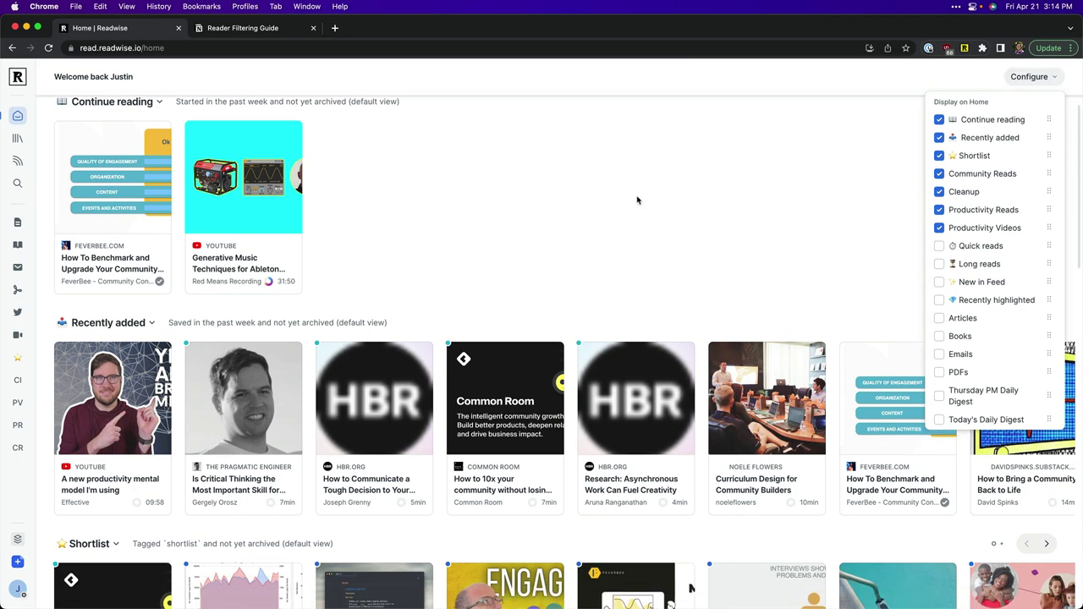
scroll(637, 200, down, 8)
scroll(636, 199, down, 3)
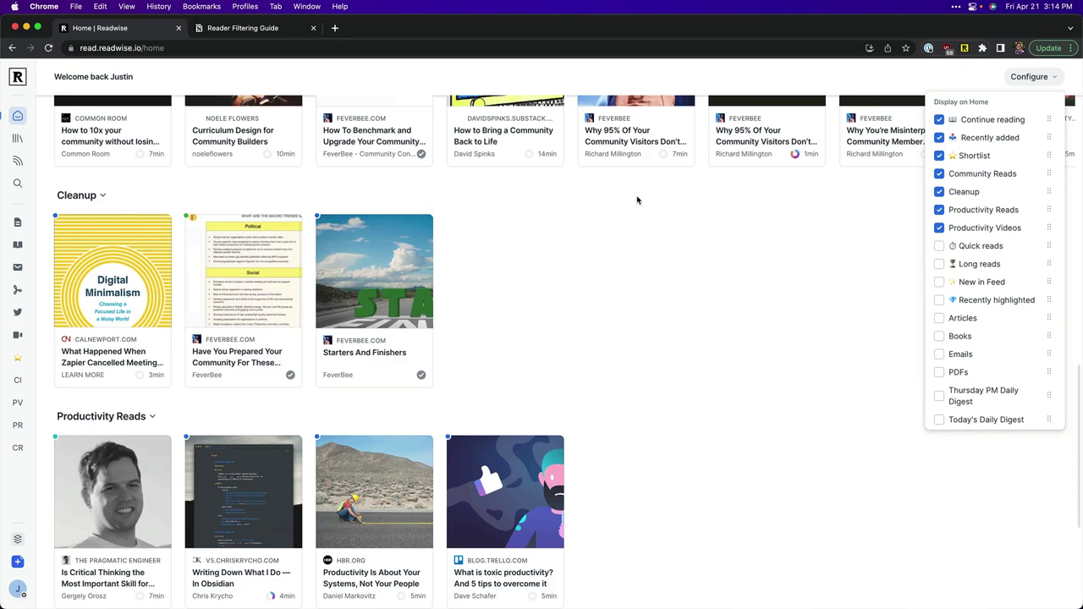
scroll(172, 385, down, 3)
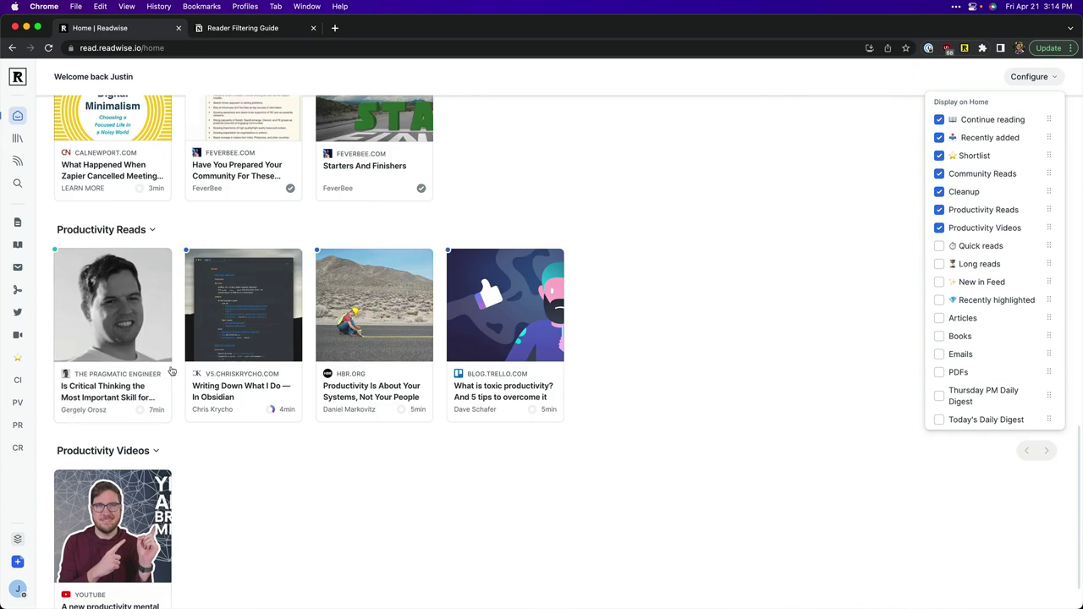
scroll(260, 461, up, 8)
scroll(261, 456, up, 6)
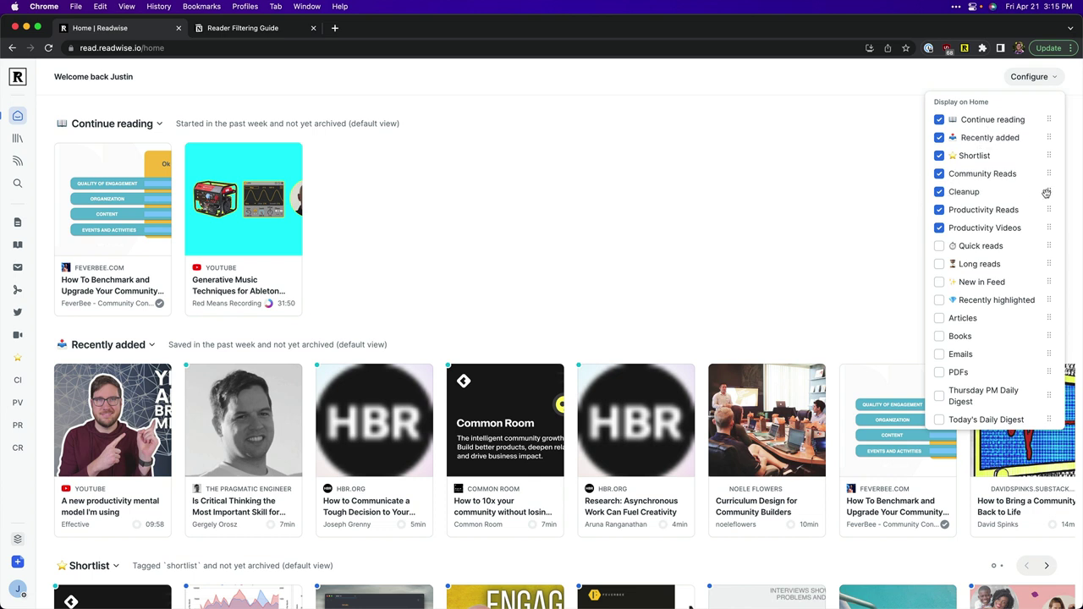
Drag Community Reads and Productivity Reads above Shortlist, and Productivity Videos above Cleanup.
drag(1050, 175, 1047, 154)
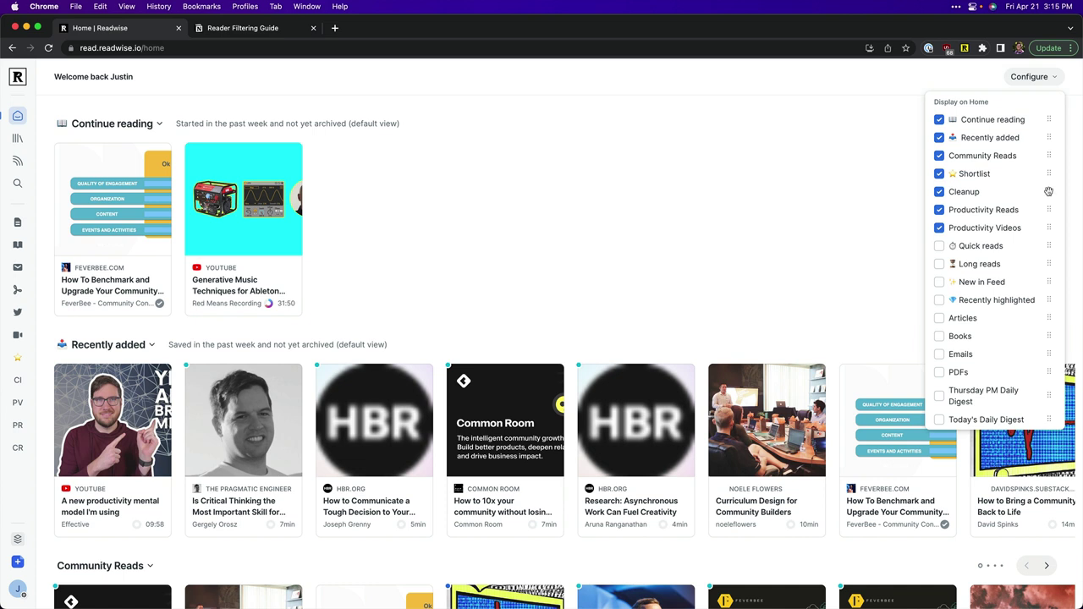
drag(1051, 210, 1049, 173)
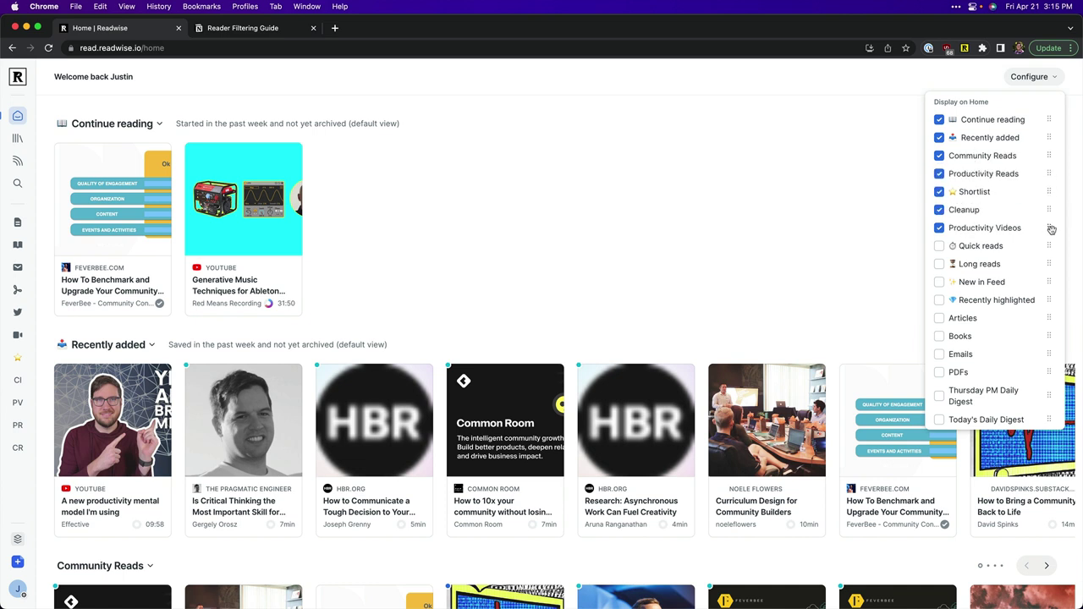
drag(1048, 228, 962, 209)
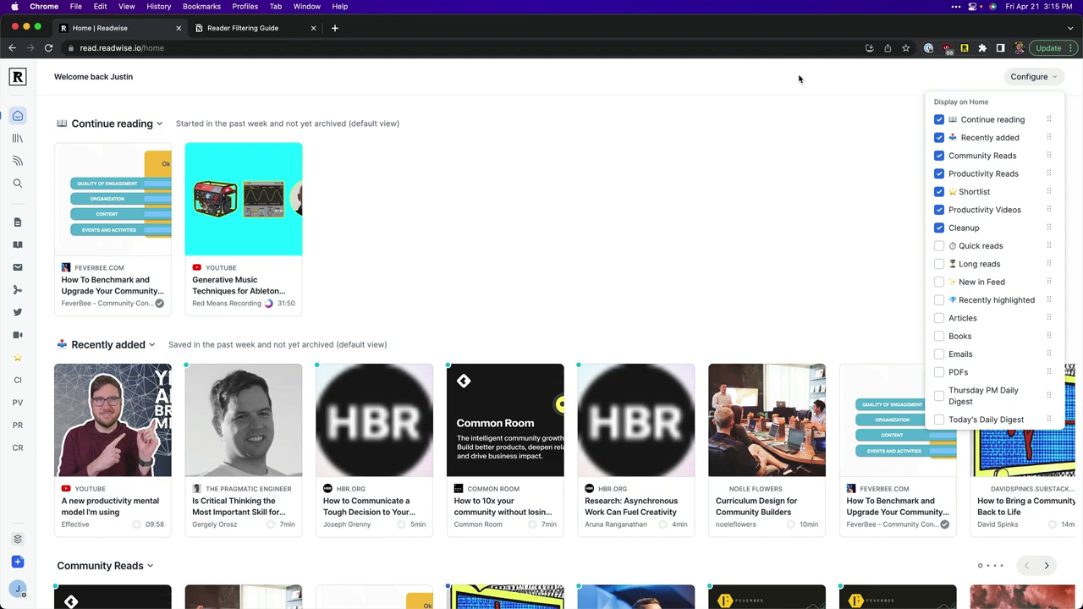
Close the Home sections list and scroll down to the Productivity Videos and Cleanup rows.
click(904, 75)
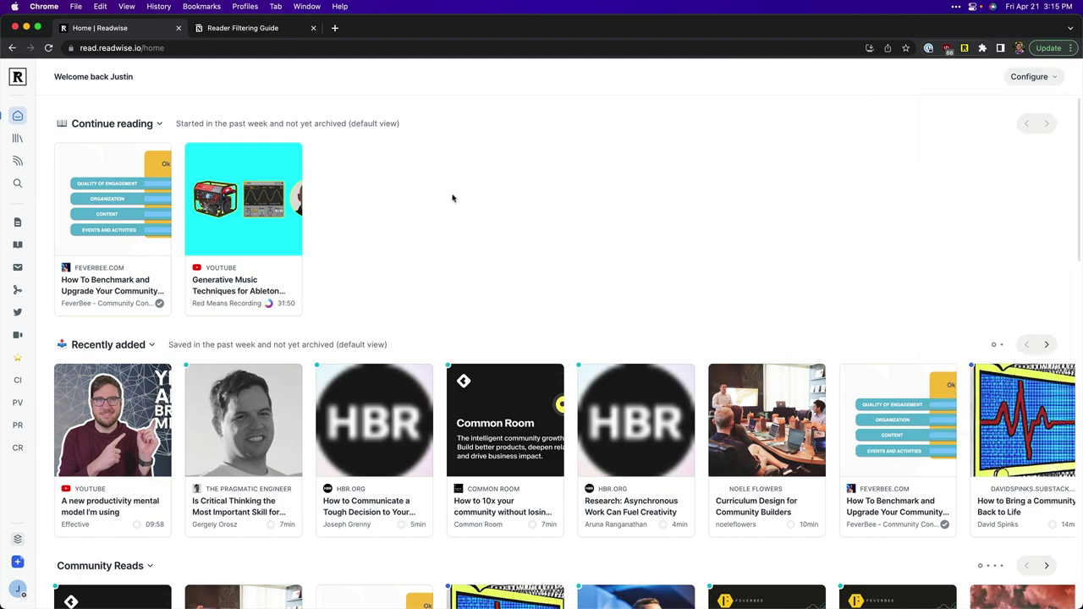
scroll(476, 184, down, 5)
scroll(479, 188, down, 4)
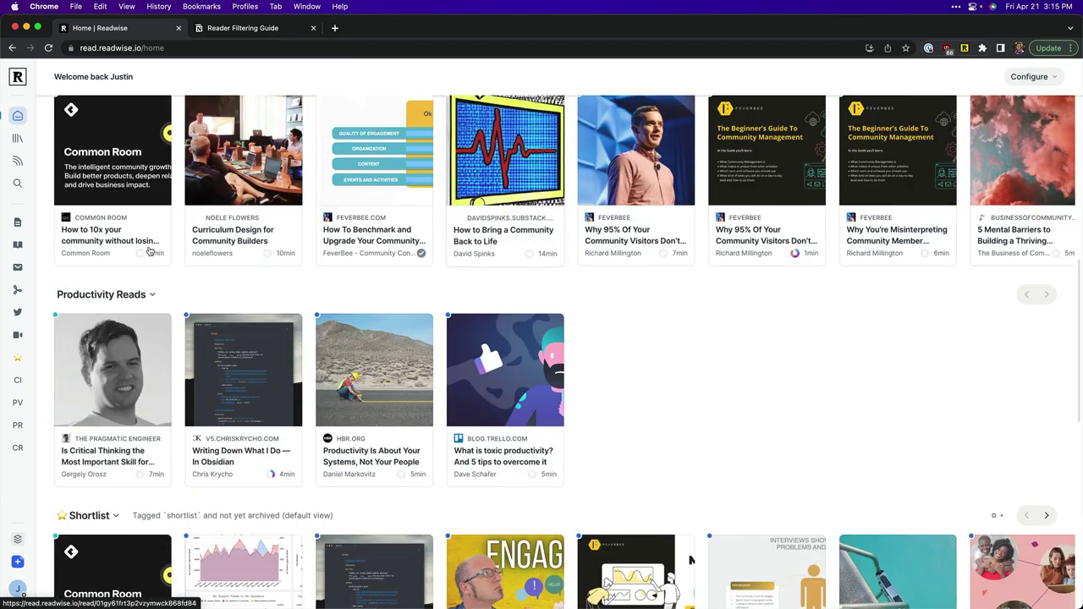
scroll(131, 301, down, 2)
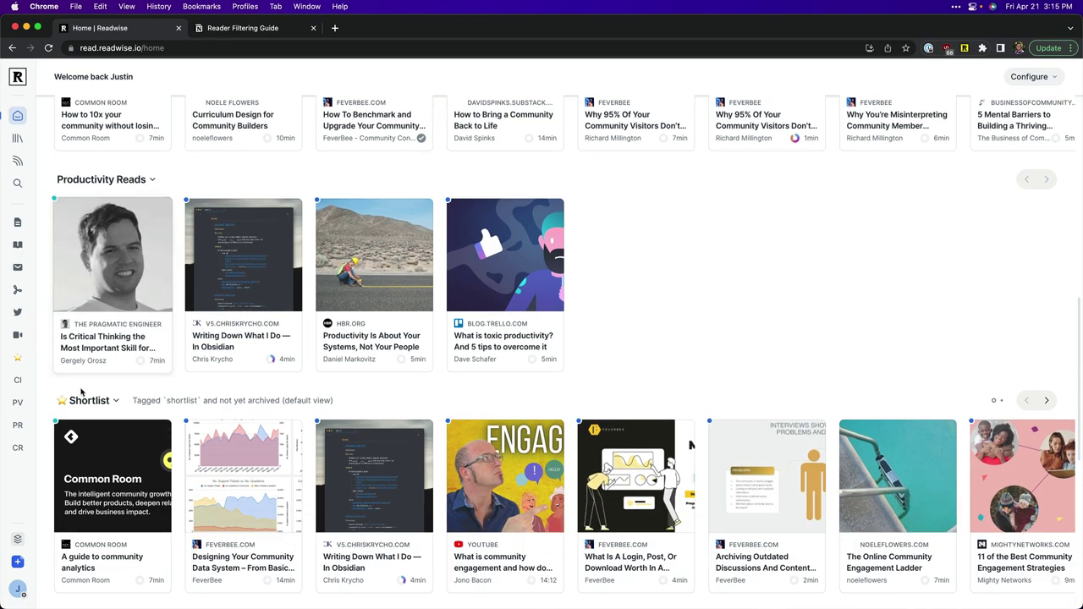
scroll(165, 251, down, 7)
scroll(228, 299, down, 2)
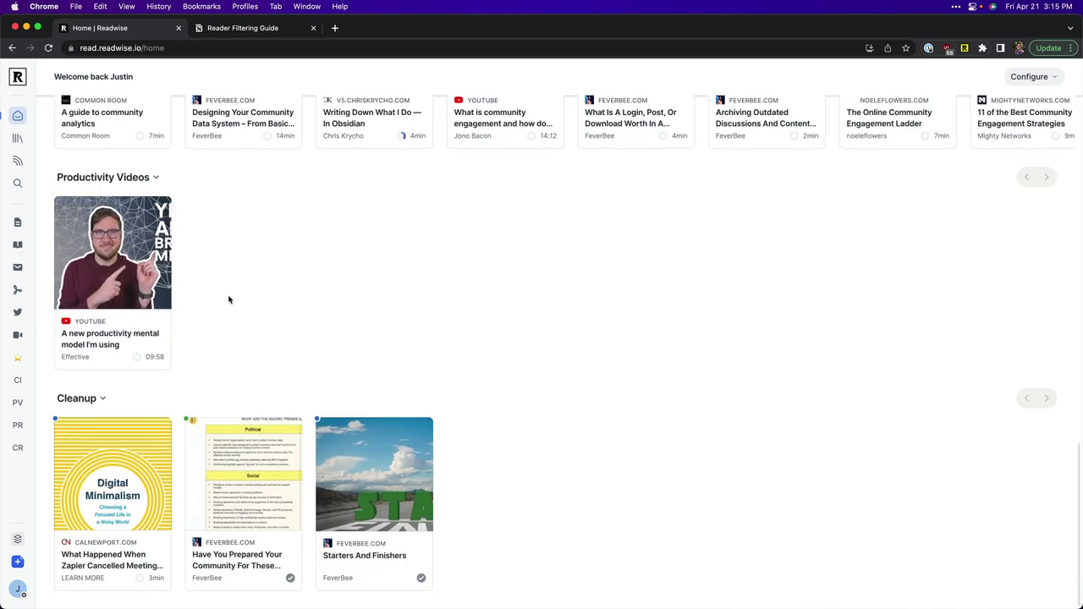